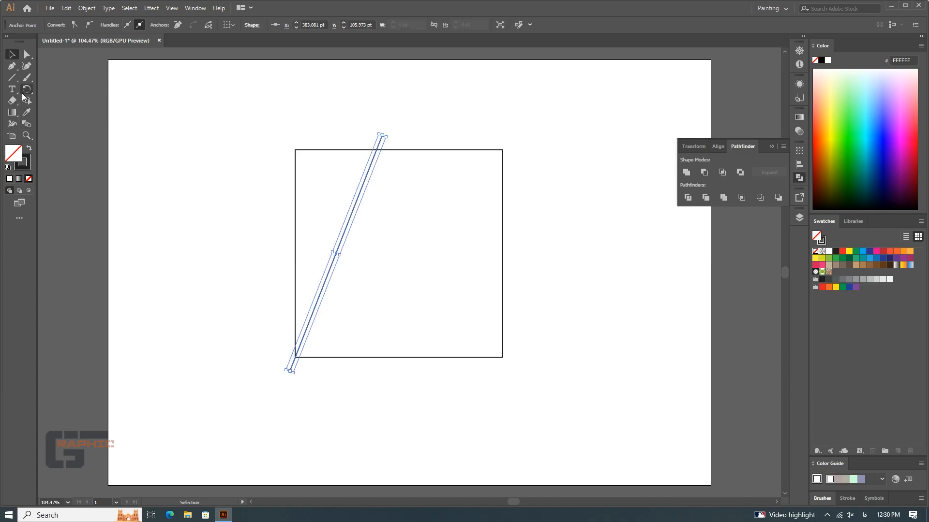
Step: Try to make a reflected copy of the slanted line across a vertical axis through its upper endpoint
left_click_drag(22, 93, 43, 111)
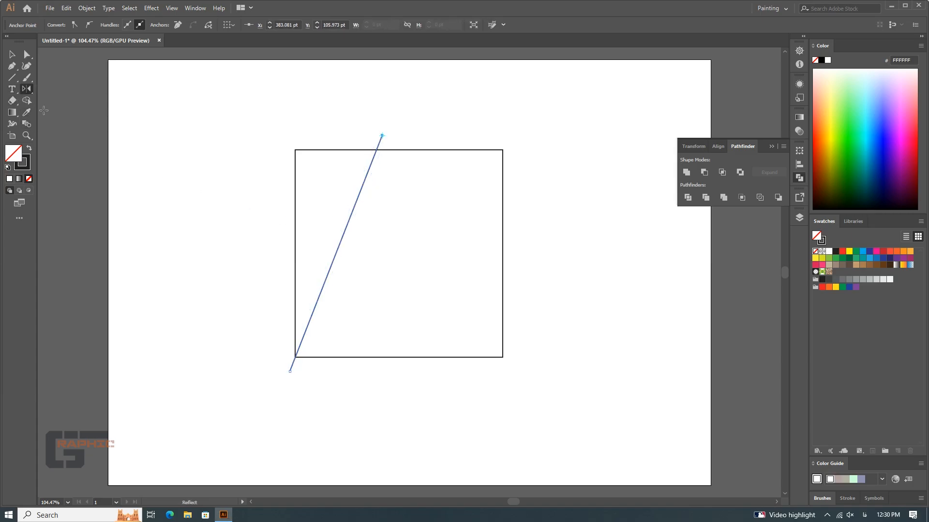
key("Return")
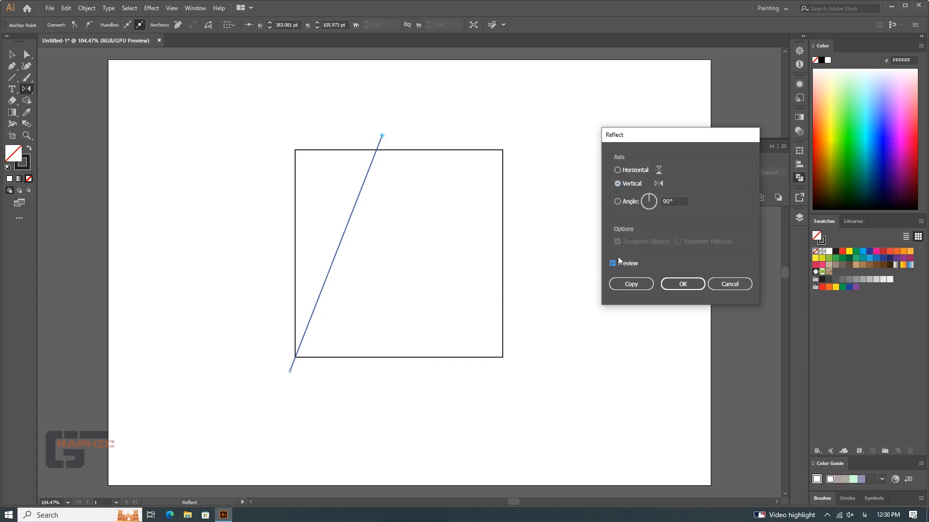
left_click(729, 284)
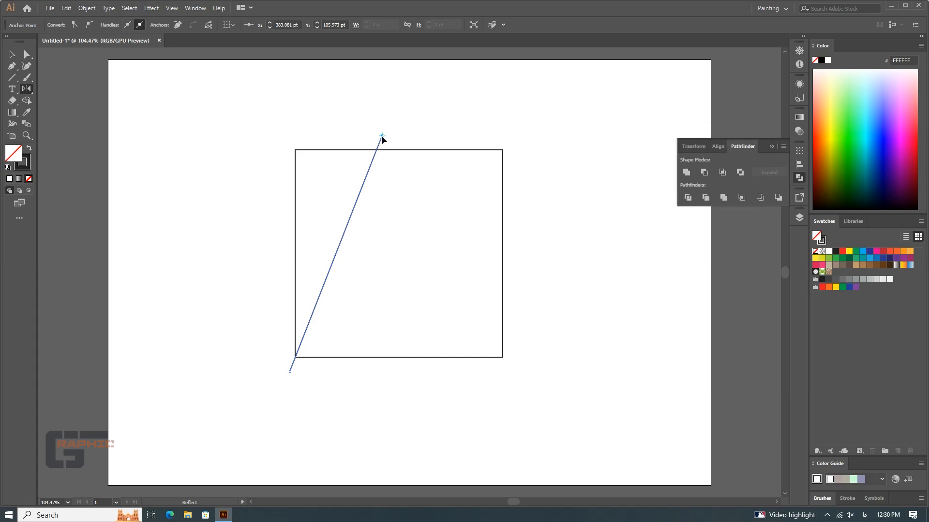
left_click(381, 136, "alt")
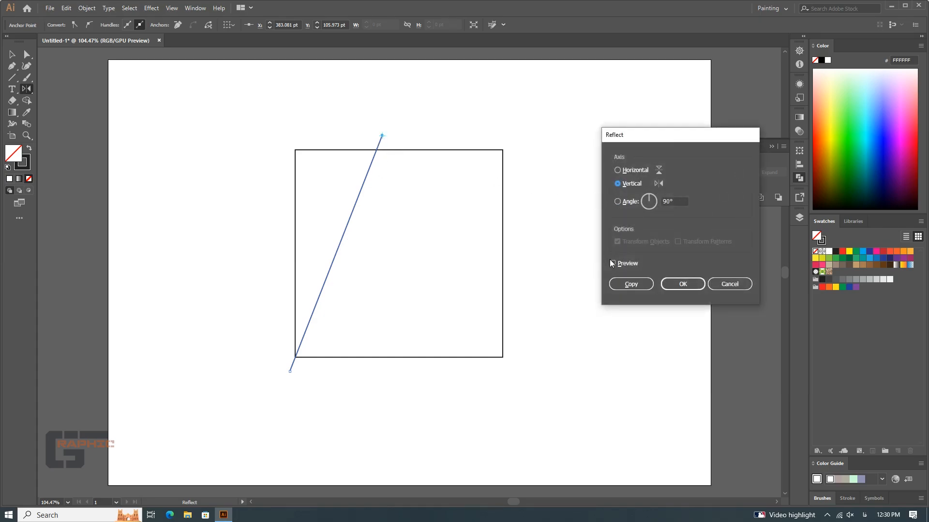
left_click(617, 170)
left_click(618, 185)
left_click(640, 286)
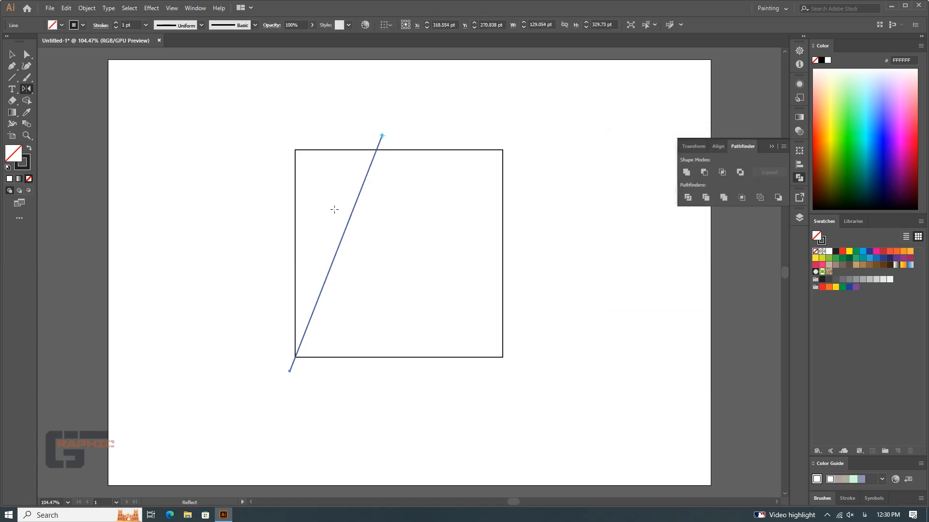
key("v")
mouse_move(349, 219)
left_mouse_down()
mouse_move(409, 228)
mouse_move(354, 236)
left_mouse_up()
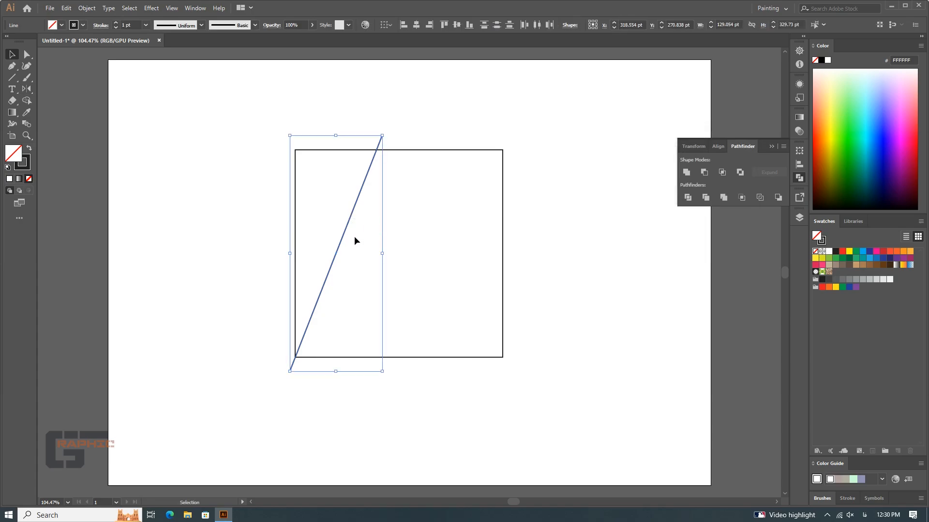
left_click(437, 231)
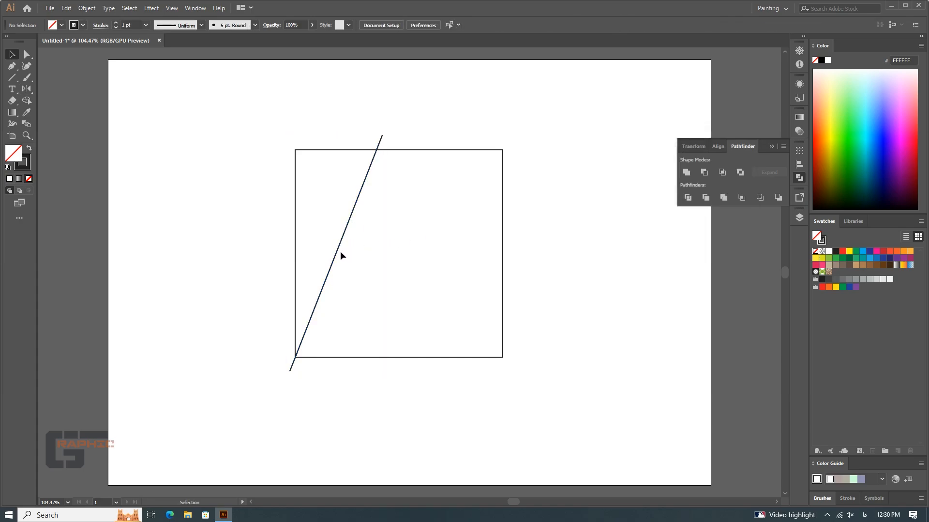
Step: Duplicate the slanted line and rotate the copy to lean the opposite way through the square's lower-right corner
left_click_drag(337, 254, 418, 255)
left_click_drag(26, 89, 71, 93)
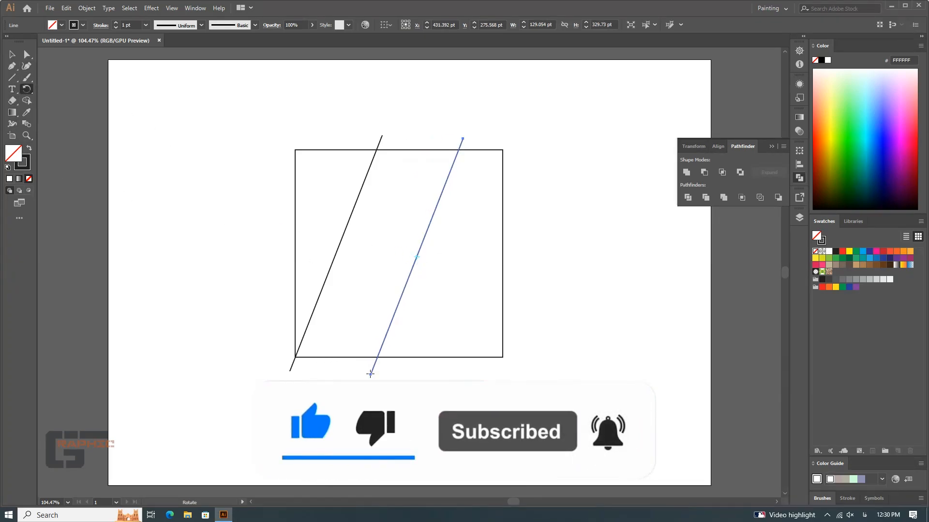
left_click_drag(370, 374, 477, 363)
key("v")
left_click_drag(442, 300, 472, 300)
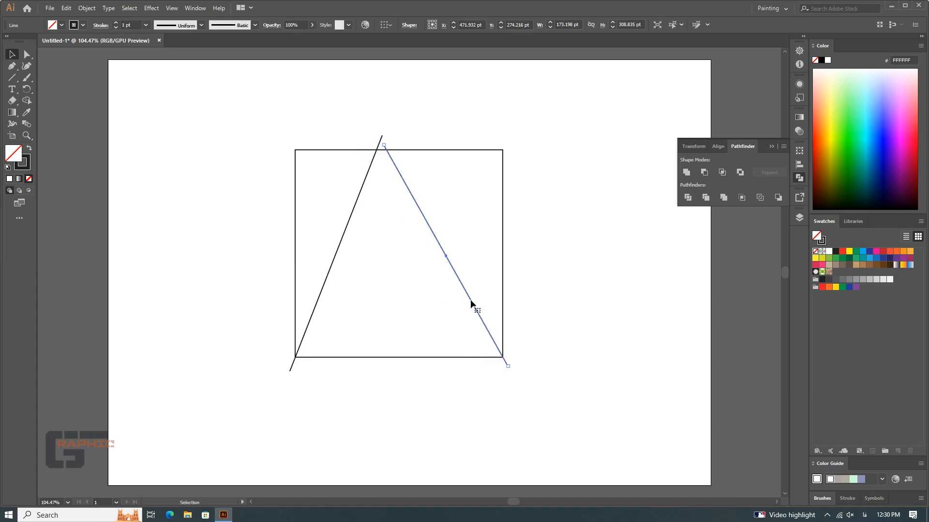
Step: Move the upper endpoints of the two slanted lines outward, just above the square's top edge
key("a")
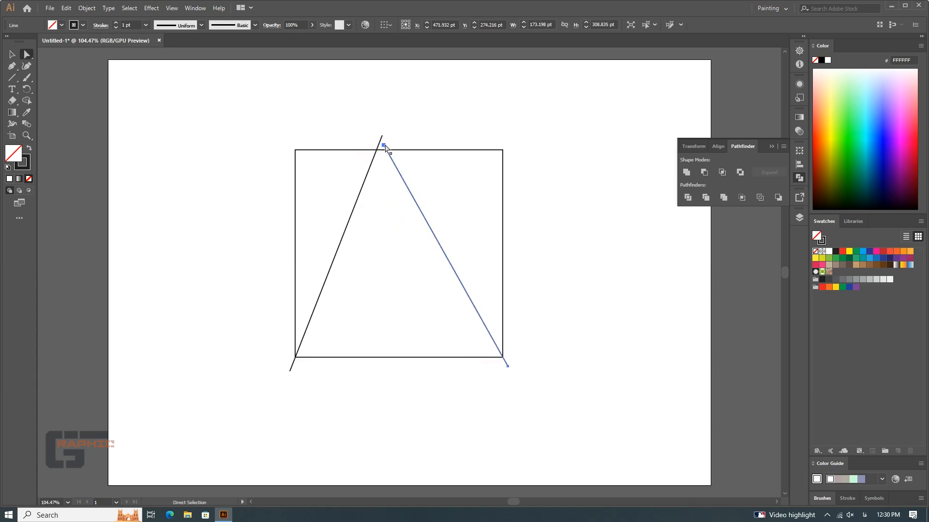
left_click_drag(384, 146, 419, 136)
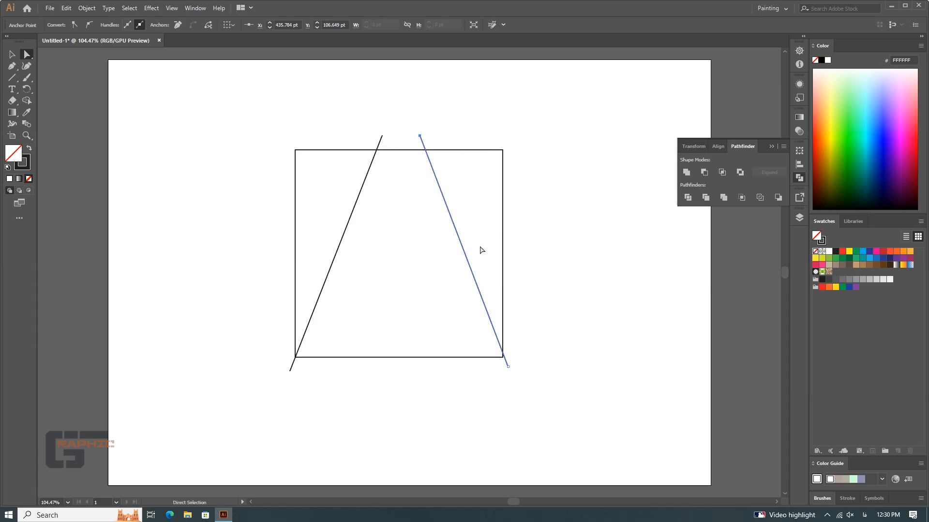
left_click_drag(382, 137, 372, 139)
left_click(535, 195)
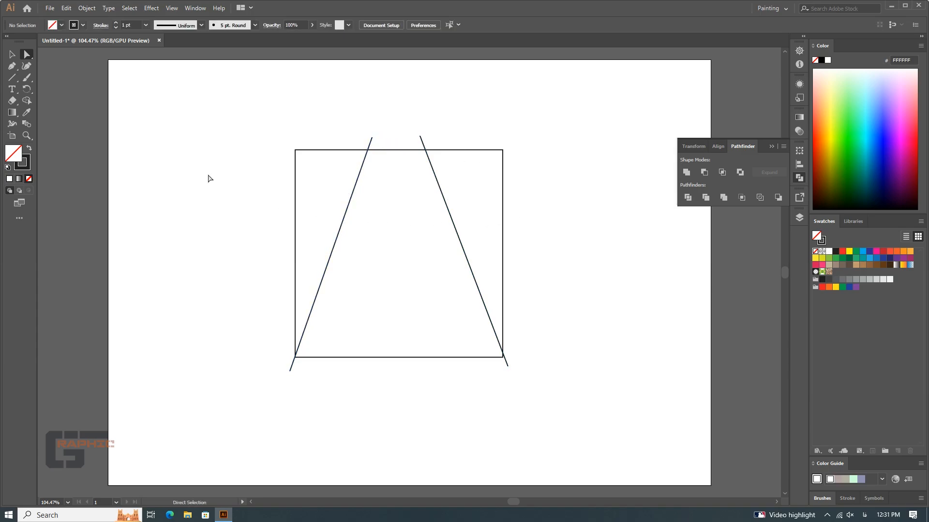
Step: Draw a vertical line about 436 pt long through the middle of the square, extending beyond both edges
left_click(403, 154)
left_click(12, 78)
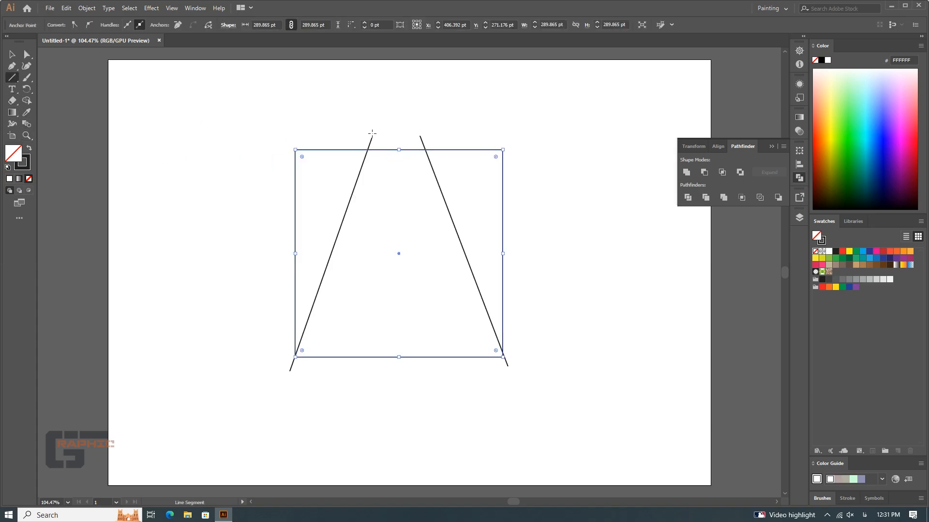
left_click_drag(404, 110, 405, 421)
key("v")
left_click_drag(404, 319, 396, 322)
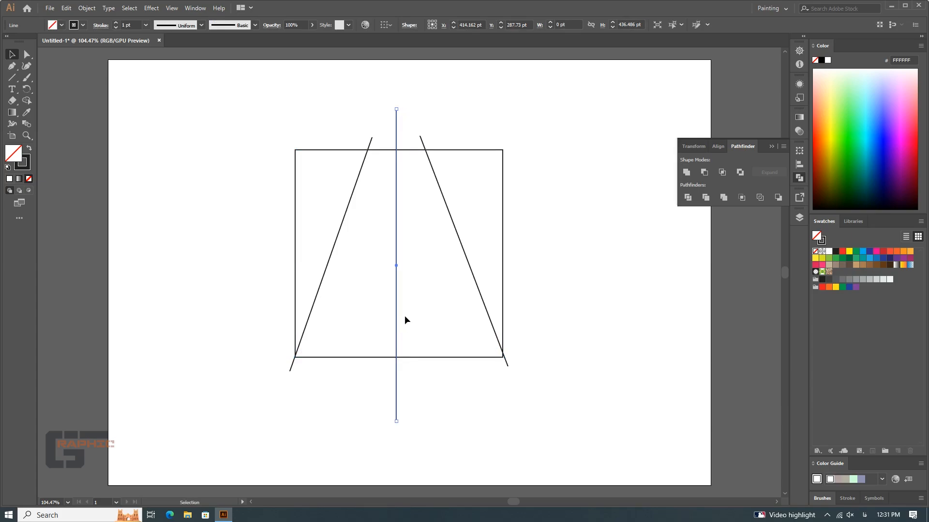
Step: Align the horizontal centers of the vertical line and the square
left_click(427, 357, "shift")
left_click(798, 164)
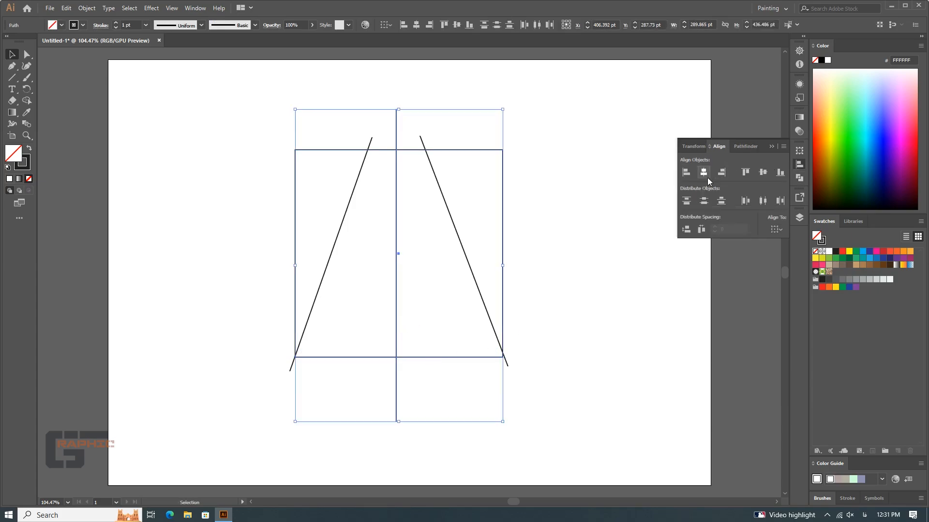
left_click(703, 174)
left_click(582, 198)
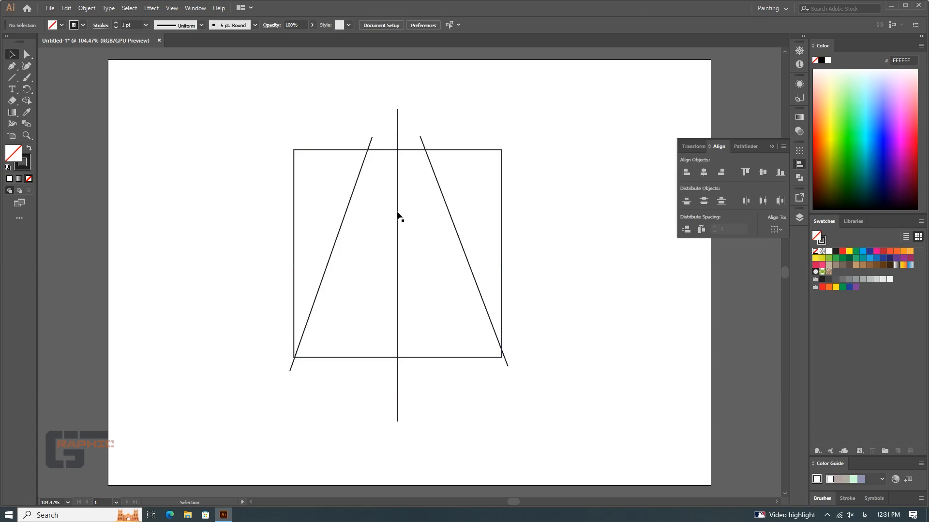
Step: Shift both slanted lines slightly left so they pass through the square's lower corners
left_click(323, 279)
left_click_drag(494, 333, 490, 333)
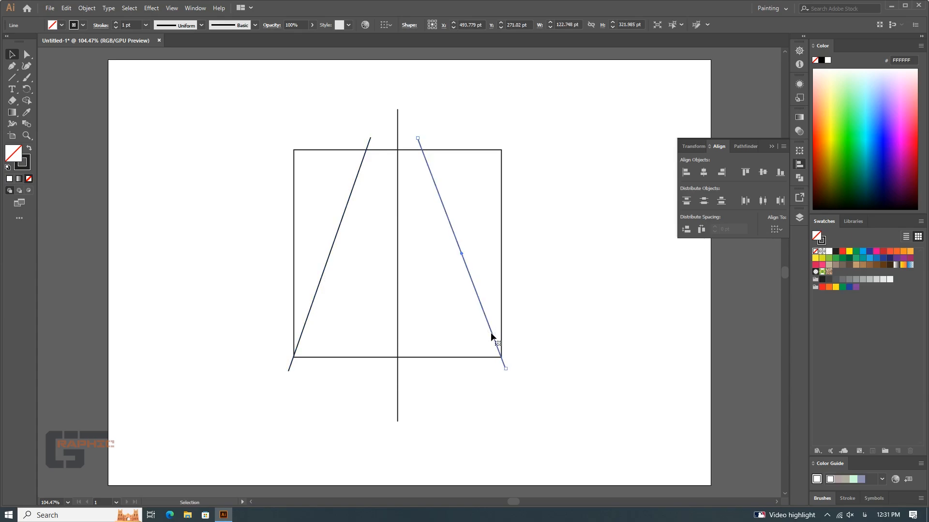
left_click(564, 264)
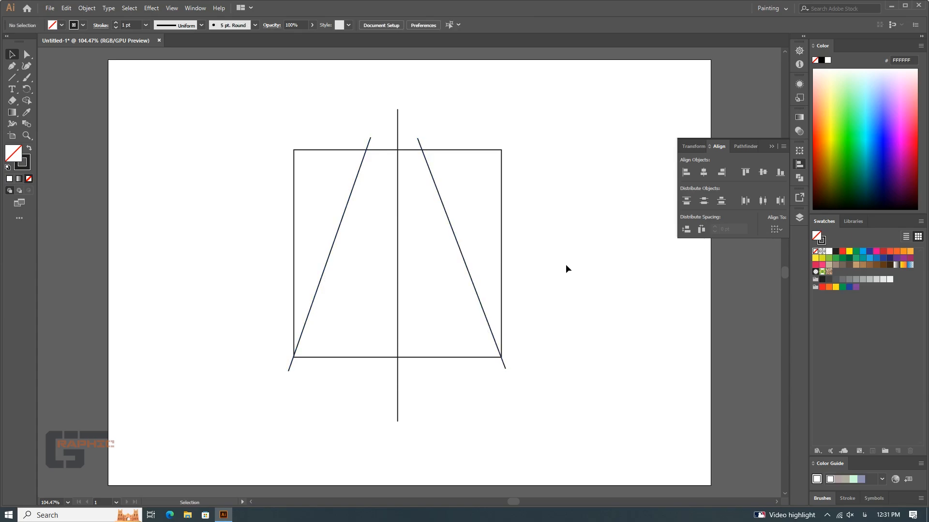
Step: Move the right slanted line's upper endpoint slightly outward to mirror the left line's slope
key("a")
left_click(427, 165)
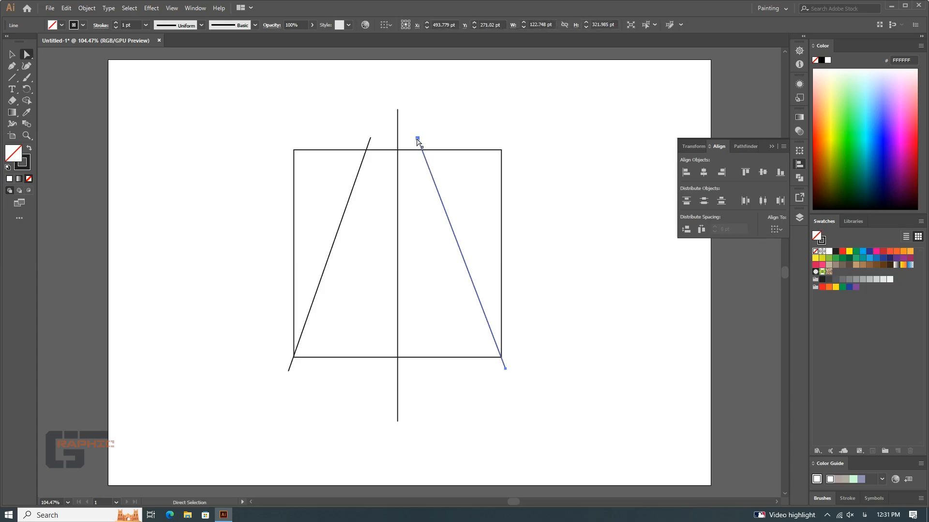
left_click_drag(418, 139, 425, 138)
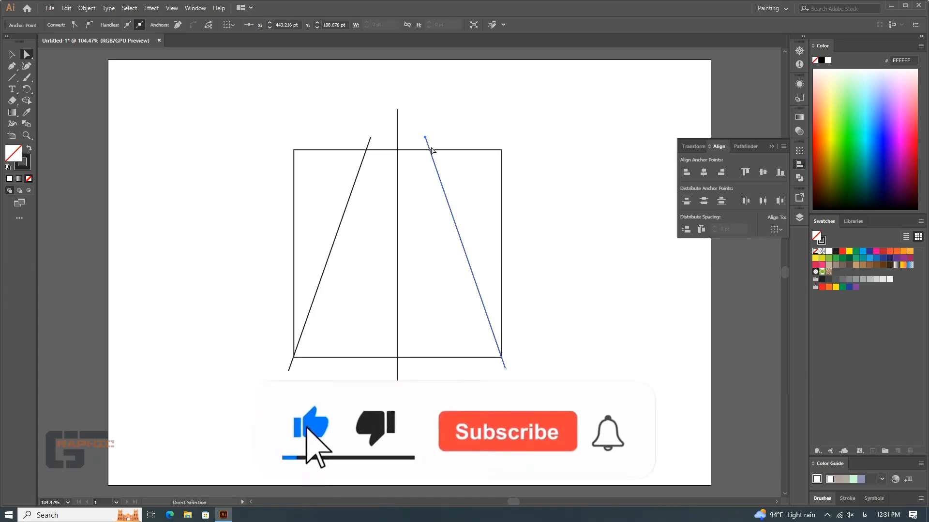
left_click(531, 252)
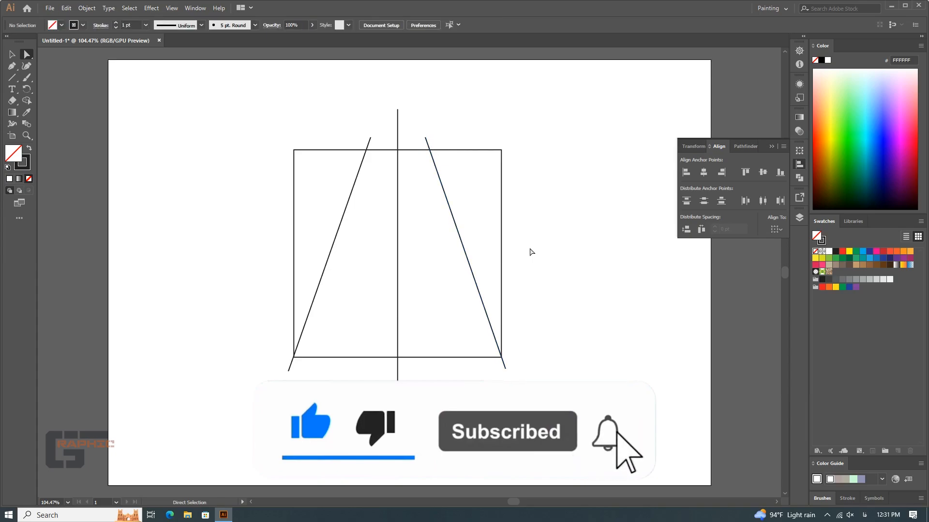
Step: Duplicate both slanted lines inward so each copy meets the opposite line at the square's top edge and they cross on the vertical line
left_click(474, 277)
key("v")
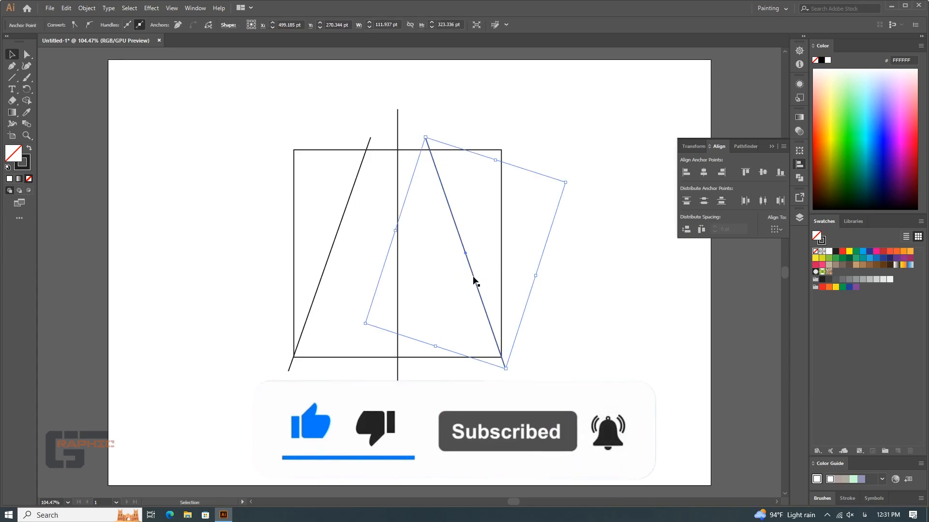
left_click_drag(474, 281, 410, 280)
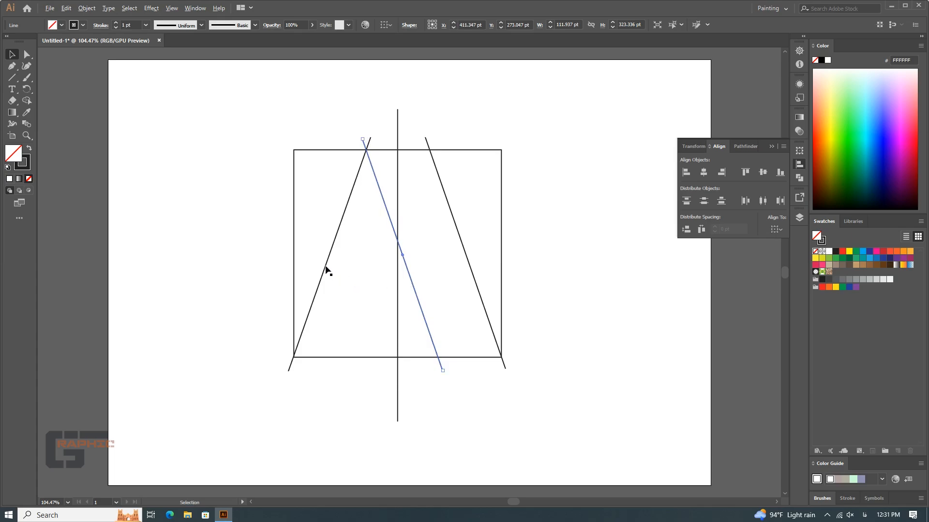
left_click_drag(326, 268, 391, 272)
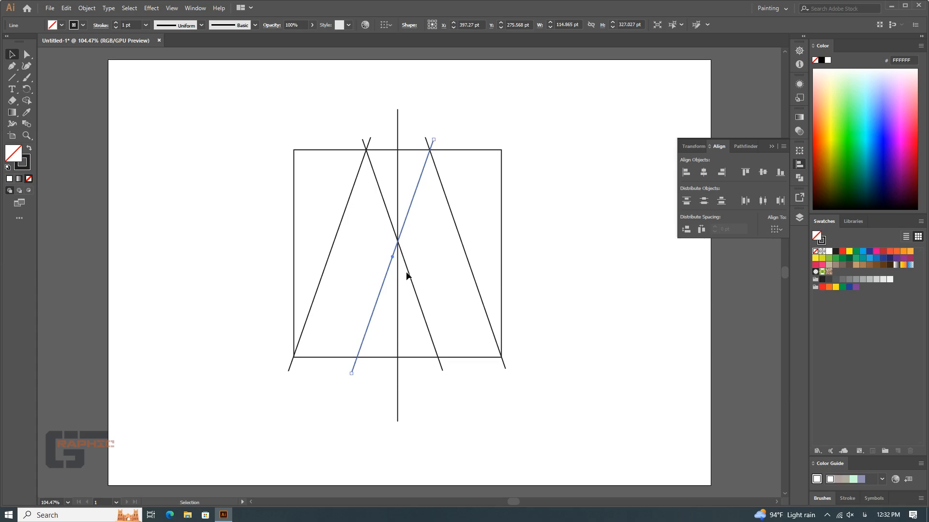
left_click(433, 278)
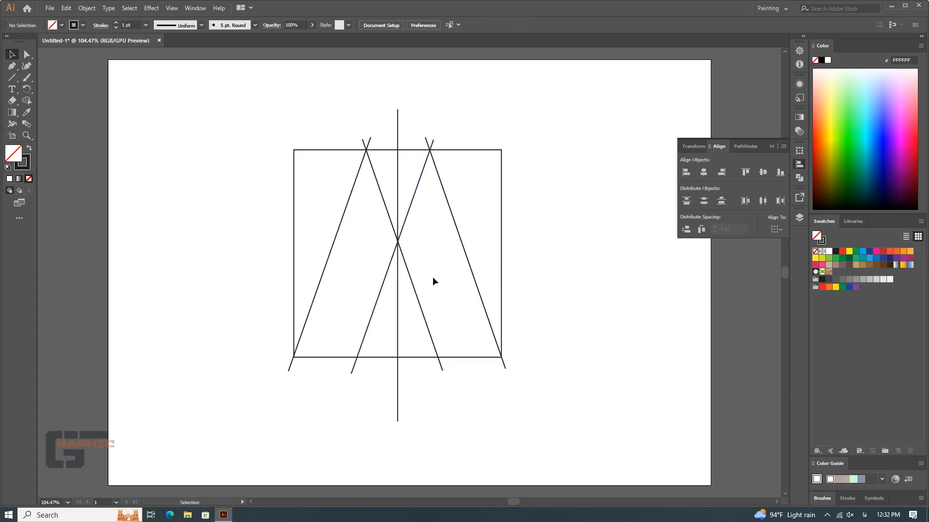
Step: Draw a horizontal line about 479 pt long and position it across the lower part of the square as the crossbar guide
left_click(14, 81)
left_click_drag(296, 306, 603, 306)
key("v")
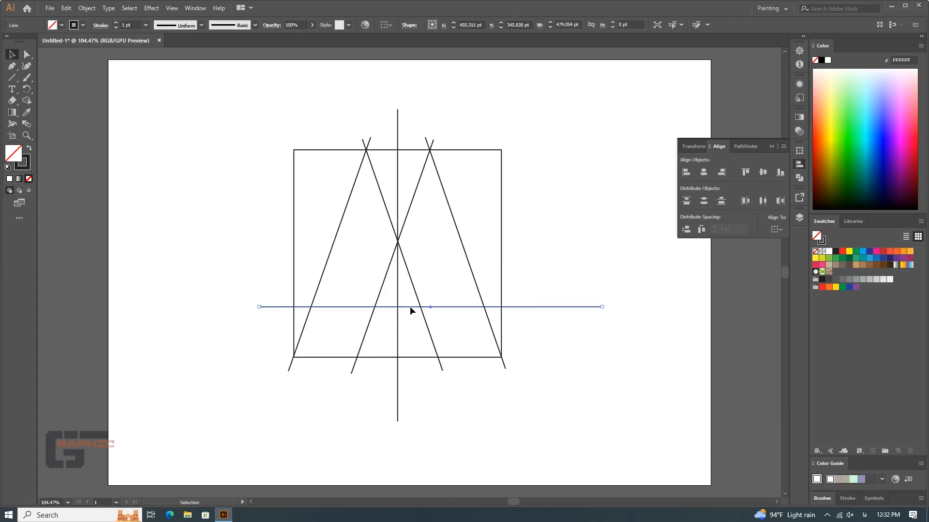
left_click_drag(410, 306, 394, 313)
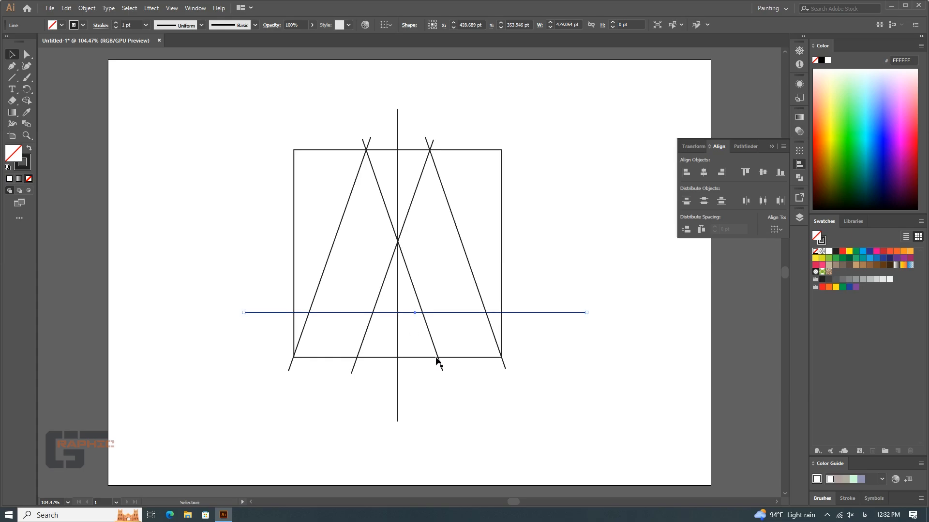
left_click(446, 385)
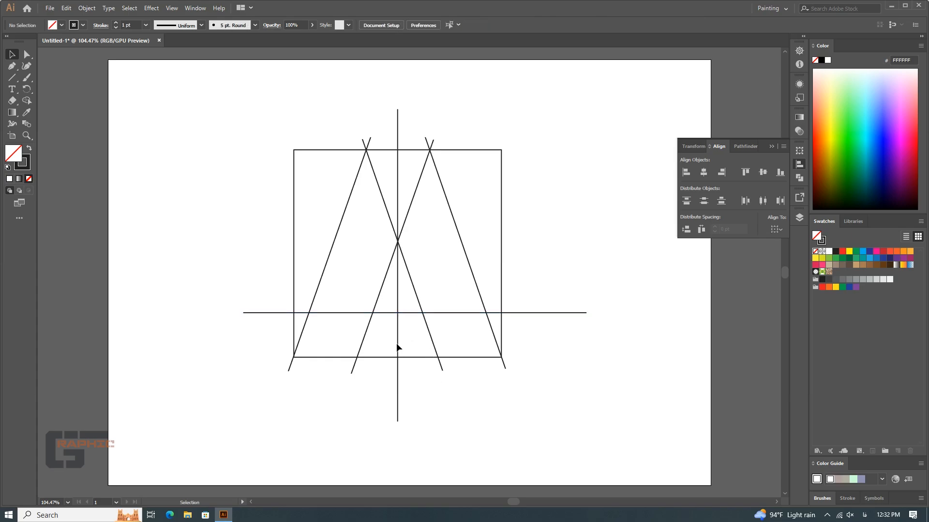
Step: Draw a diagonal line from the square's bottom edge through the crossing of the vertical and horizontal guides to above the upper-left corner
left_click(12, 77)
left_click_drag(422, 358, 296, 128)
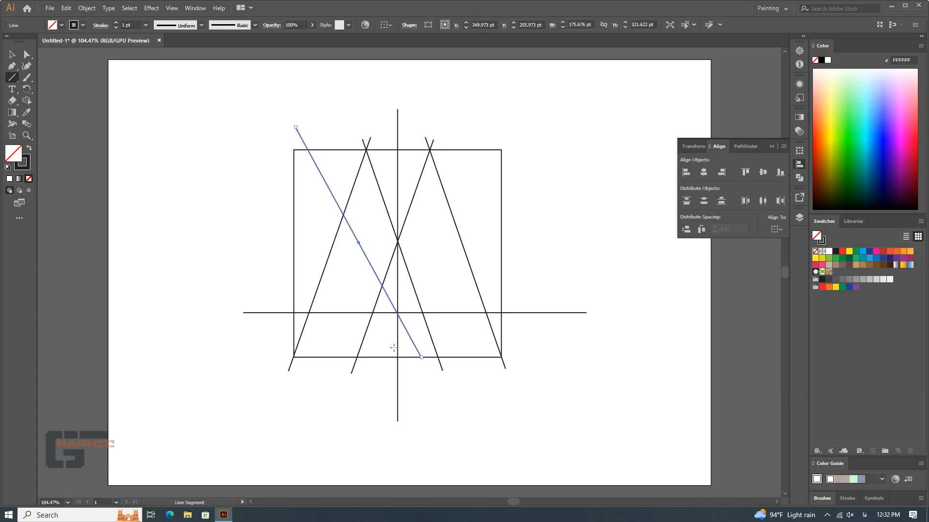
key("v")
Step: Select all artwork and use Shape Builder to merge the outer side regions, form the inner leg shape and clear lines inside the A
key("ctrl+a")
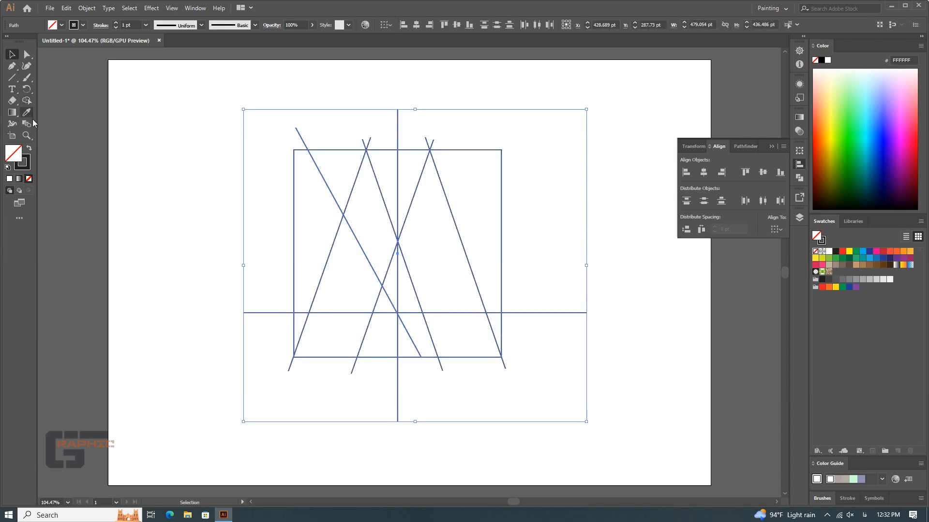
left_click(25, 101)
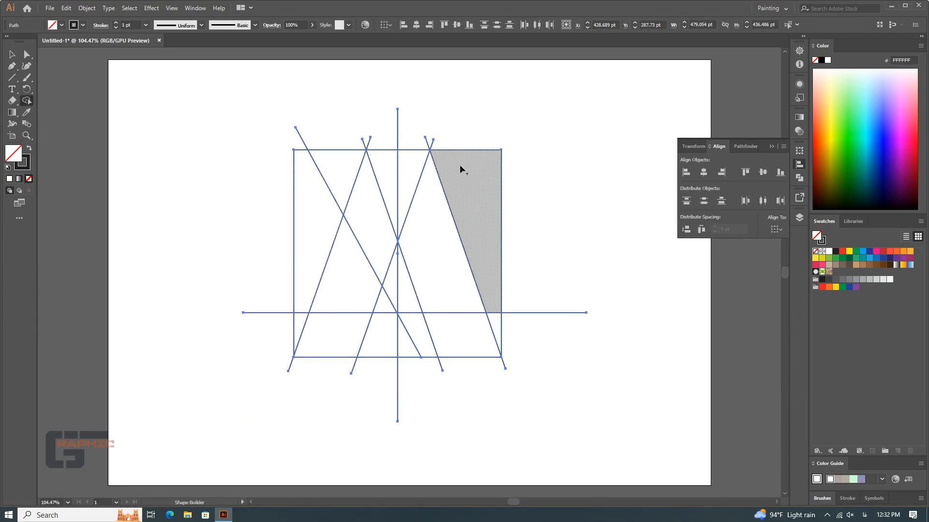
left_click_drag(496, 278, 496, 319)
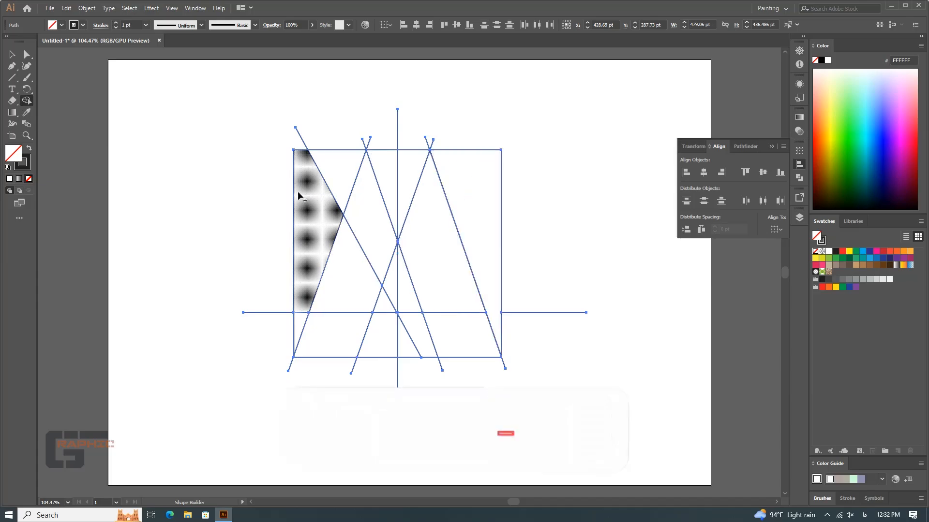
mouse_move(339, 154)
left_mouse_down()
mouse_move(322, 187)
mouse_move(306, 318)
left_mouse_up()
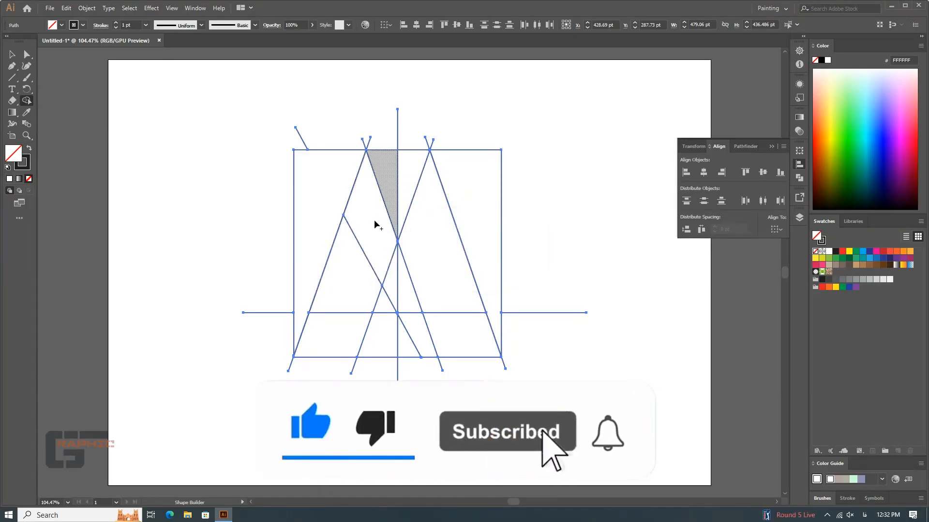
mouse_move(408, 311)
left_mouse_down()
mouse_move(389, 308)
mouse_move(405, 309)
mouse_move(416, 331)
left_mouse_up()
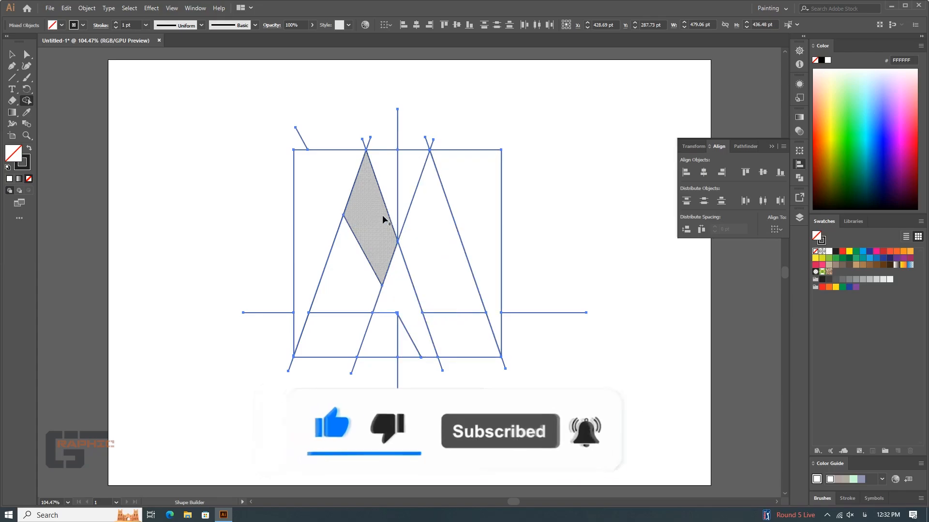
mouse_move(408, 367)
left_mouse_down()
mouse_move(327, 341)
mouse_move(385, 194)
mouse_move(402, 183)
mouse_move(432, 218)
mouse_move(466, 362)
left_mouse_up()
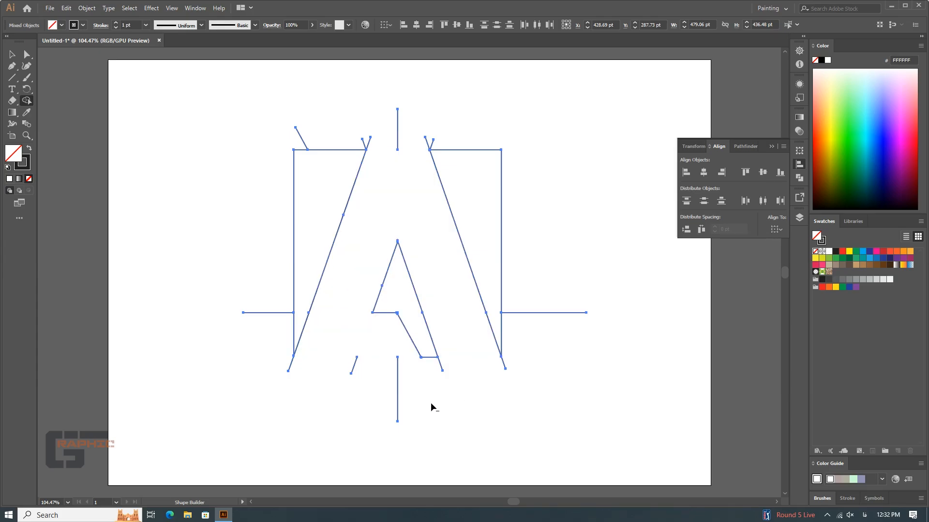
Step: Remove the remaining stray line ends around the A with Shape Builder, keeping the two side shapes and the inner leg
left_click_drag(336, 377, 336, 374)
mouse_move(294, 140)
left_mouse_down()
mouse_move(362, 145)
mouse_move(422, 135)
mouse_move(435, 145)
left_mouse_up()
mouse_move(548, 286)
left_mouse_down()
mouse_move(540, 351)
mouse_move(523, 363)
left_mouse_up()
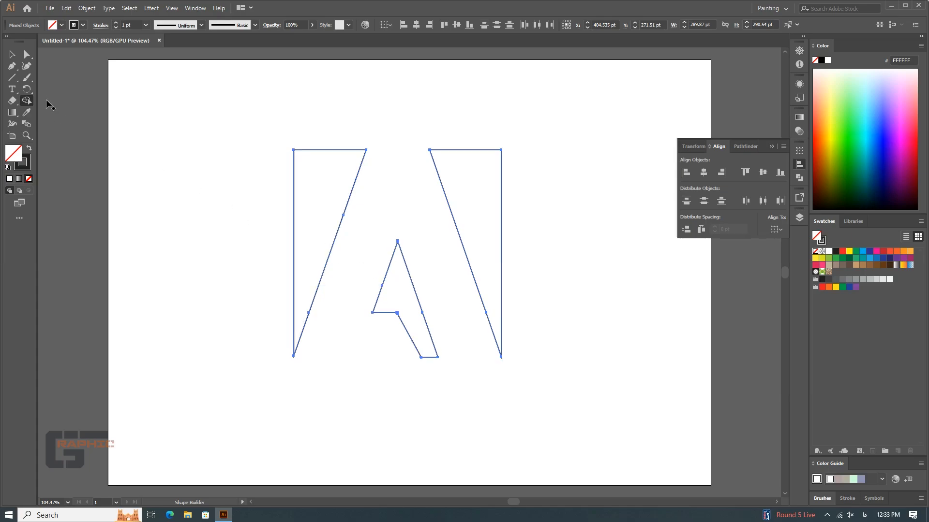
Step: Select all the logo shapes and swap their fill and stroke to give them a solid black fill without an outline
key("v")
left_click(559, 174)
left_click_drag(559, 173, 219, 329)
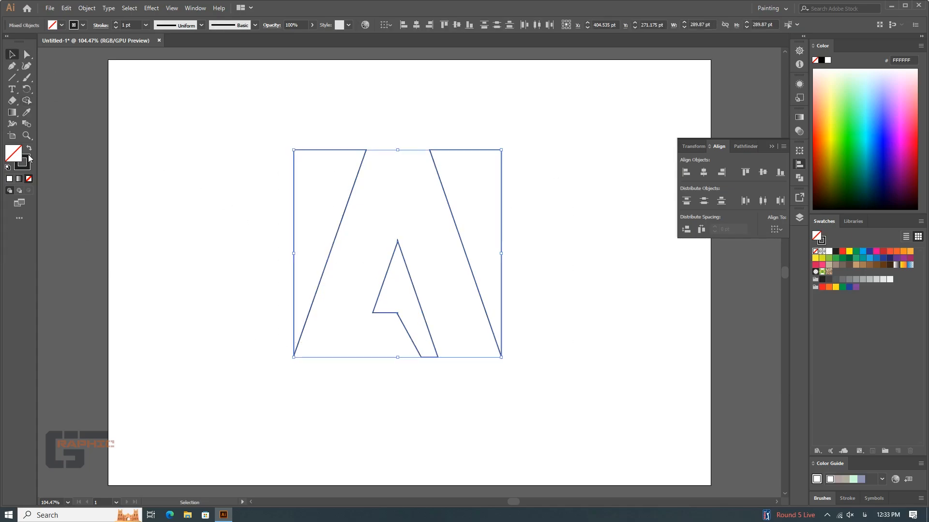
key("shift+x")
left_click(219, 329)
Step: Delete the extra anchor points around the notch corner of the inner leg shape
scroll(228, 326, "up", 6)
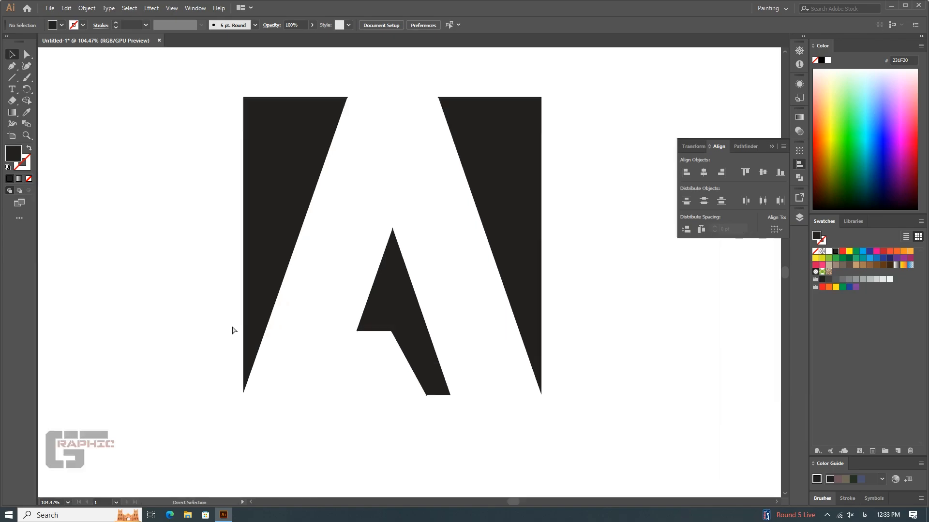
left_click_drag(381, 379, 373, 223)
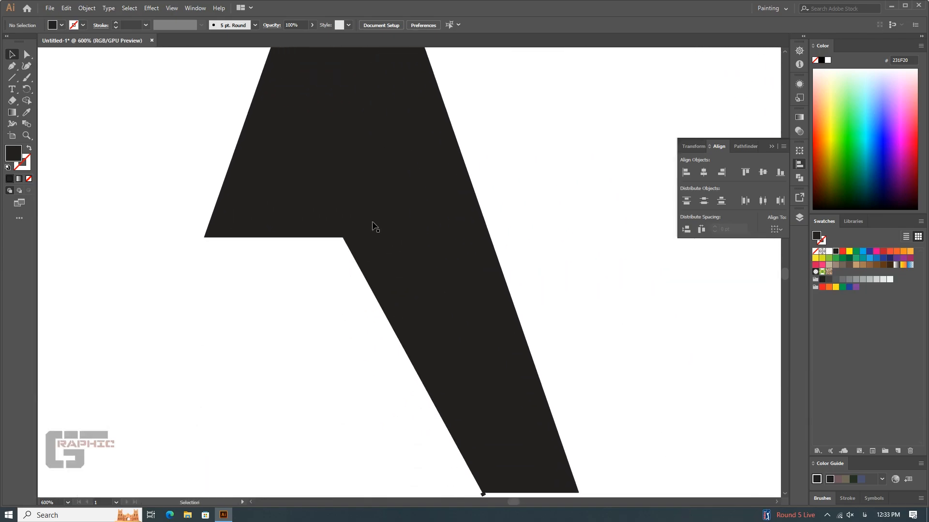
left_click(374, 243)
key("a")
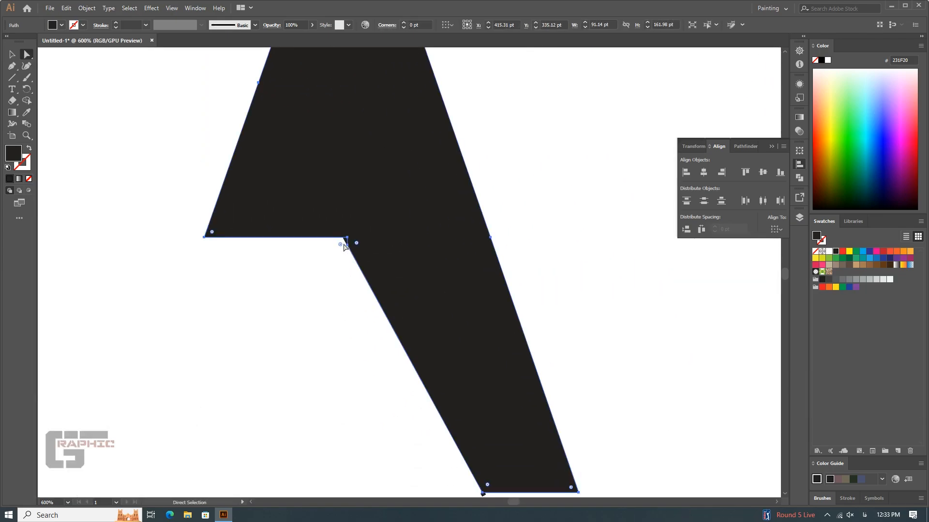
left_click(346, 240)
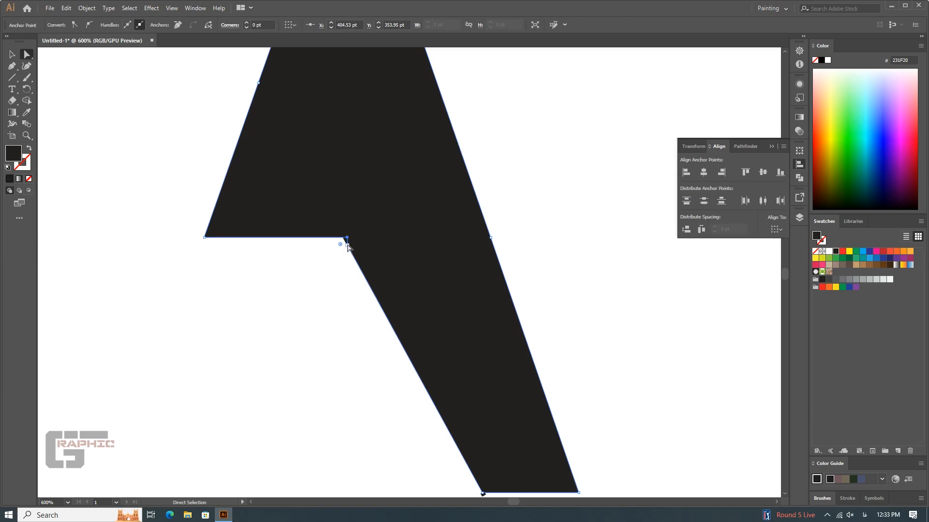
left_click_drag(347, 245, 305, 274)
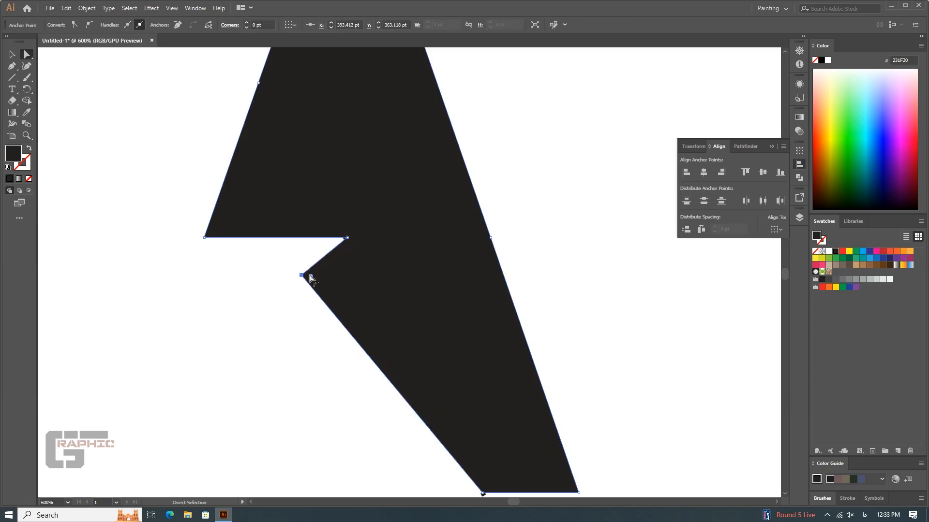
key("Delete")
key("minus")
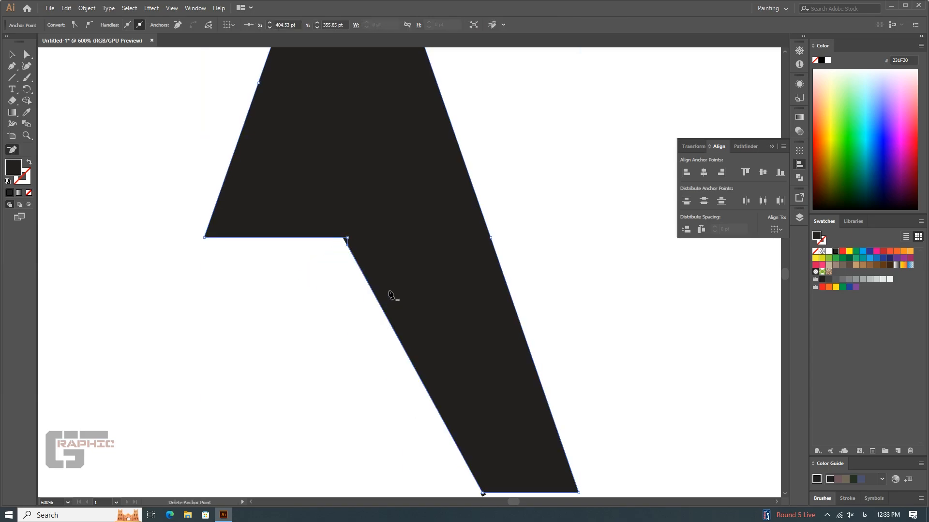
left_click(347, 245)
key("a")
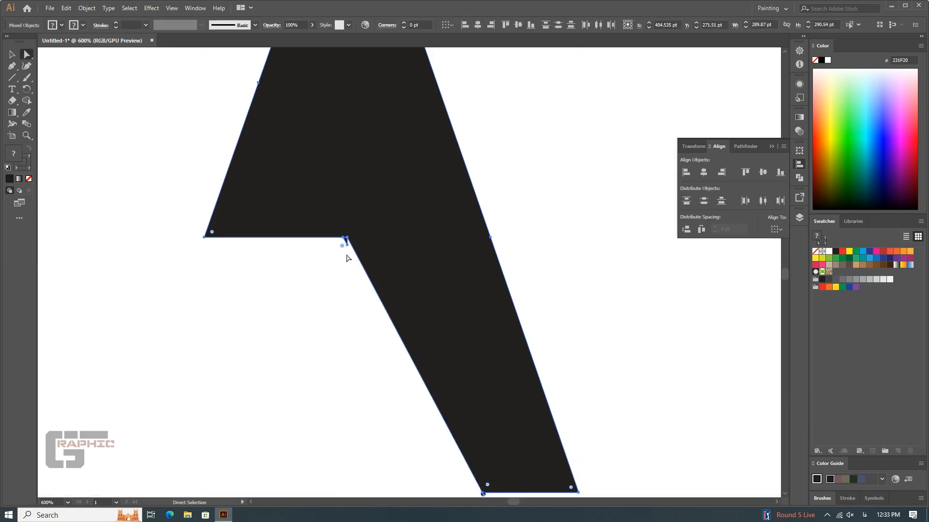
Step: Clear the leftover path fragment beside the inner leg's notch and check the cleaned corner
left_click(348, 248)
left_click(348, 247)
left_click(349, 249)
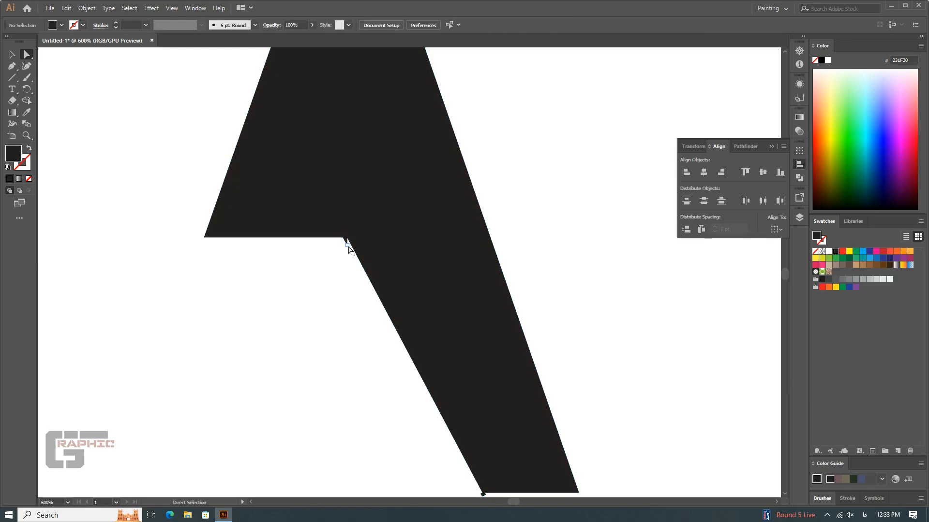
left_click(348, 247)
left_click(348, 250)
key("ctrl+minus")
key("ctrl+minus")
key("ctrl+minus")
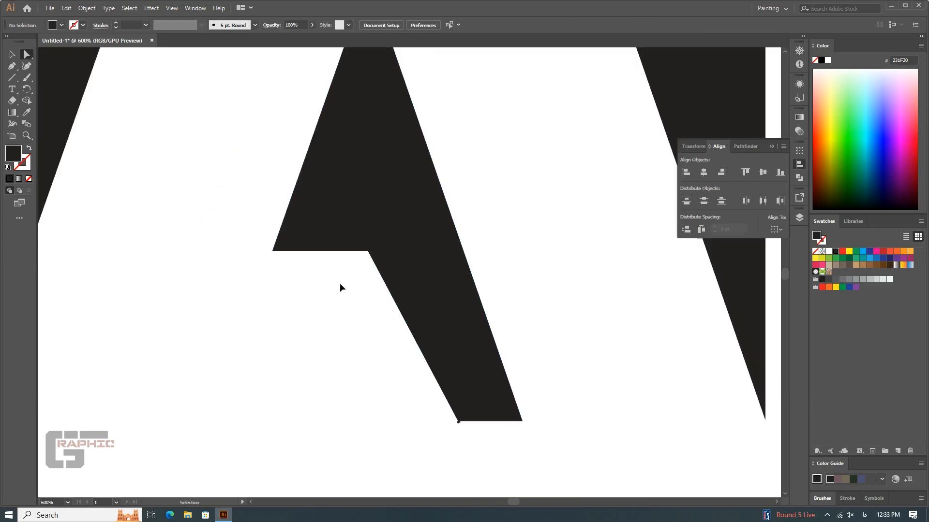
key("ctrl+plus")
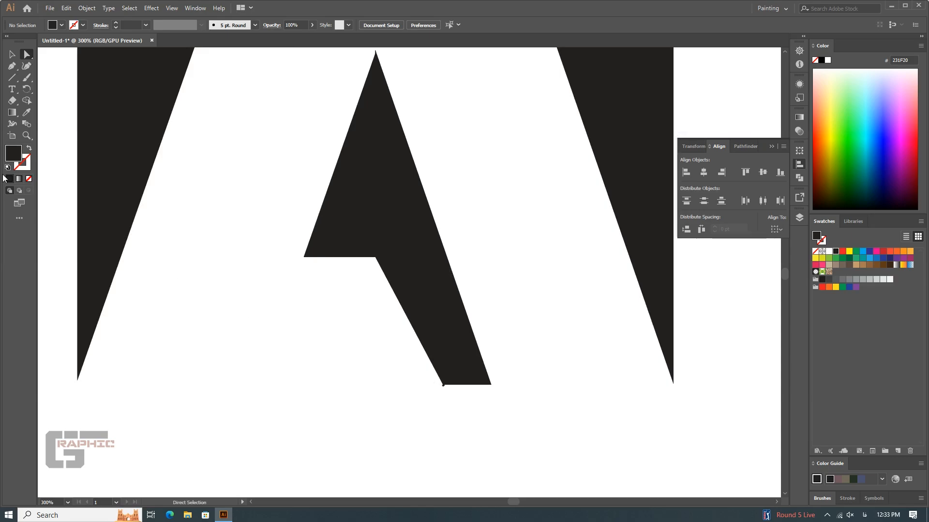
Step: Select the inner leg and both side shapes together and move them to the right of their original position
left_click(12, 54)
left_click(426, 317)
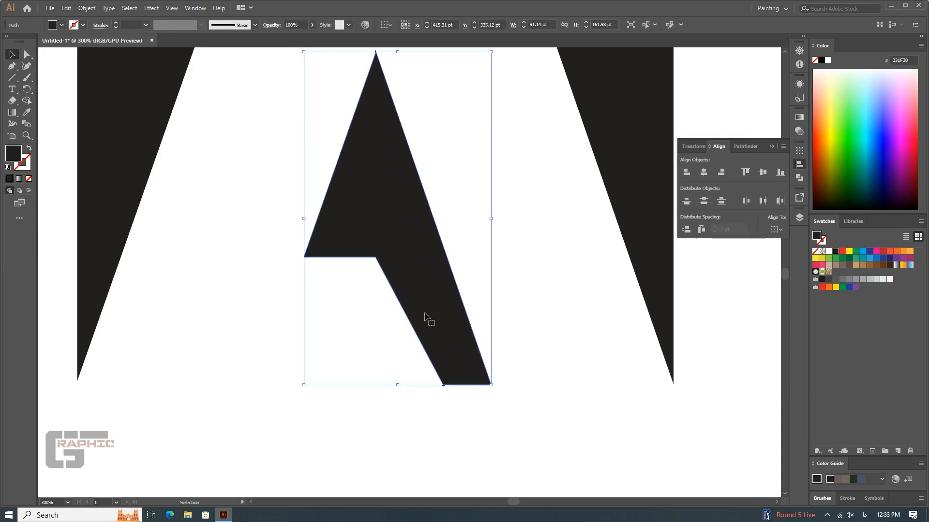
key("ctrl+minus")
key("ctrl+minus")
left_click(514, 223, "shift")
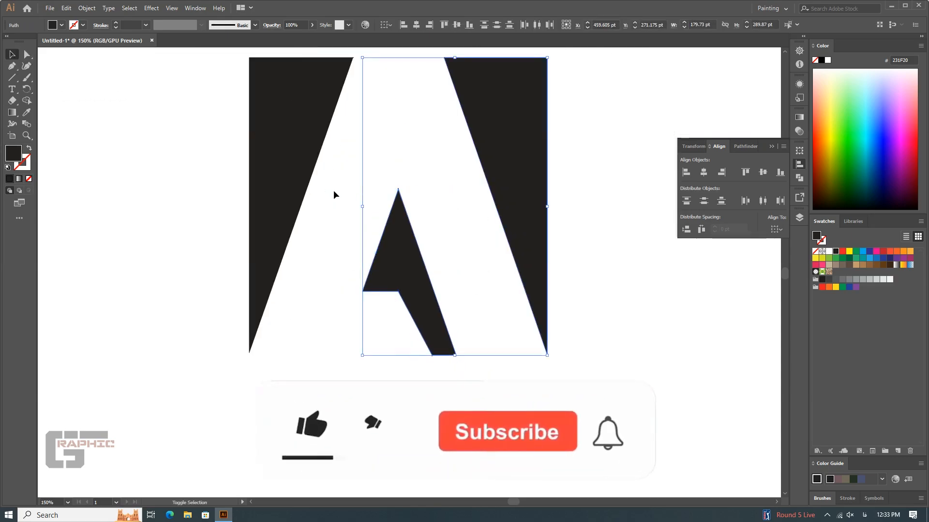
left_click(280, 204, "shift")
left_click_drag(279, 201, 590, 208)
Step: Delete all the stray points left at the logo's original position
left_click(512, 335)
key("space")
left_click_drag(481, 123, 485, 173)
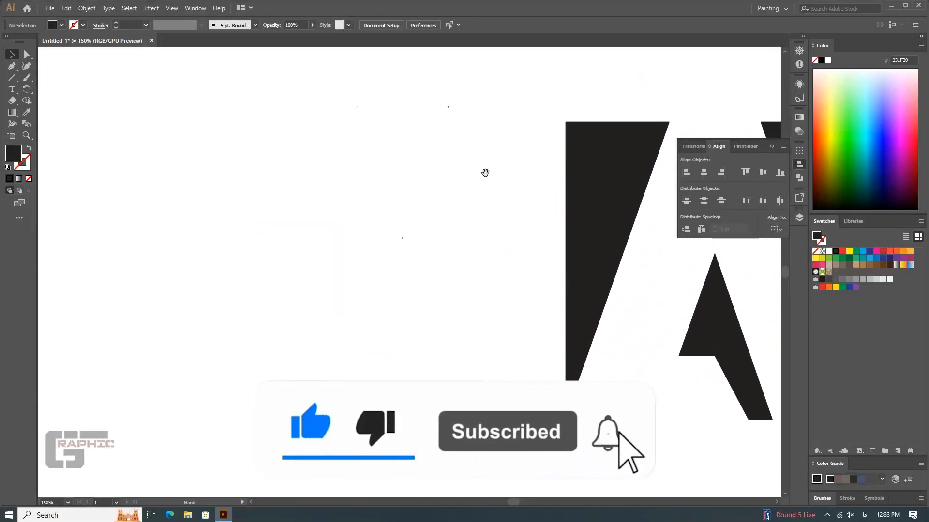
left_click_drag(489, 84, 164, 428)
key("Delete")
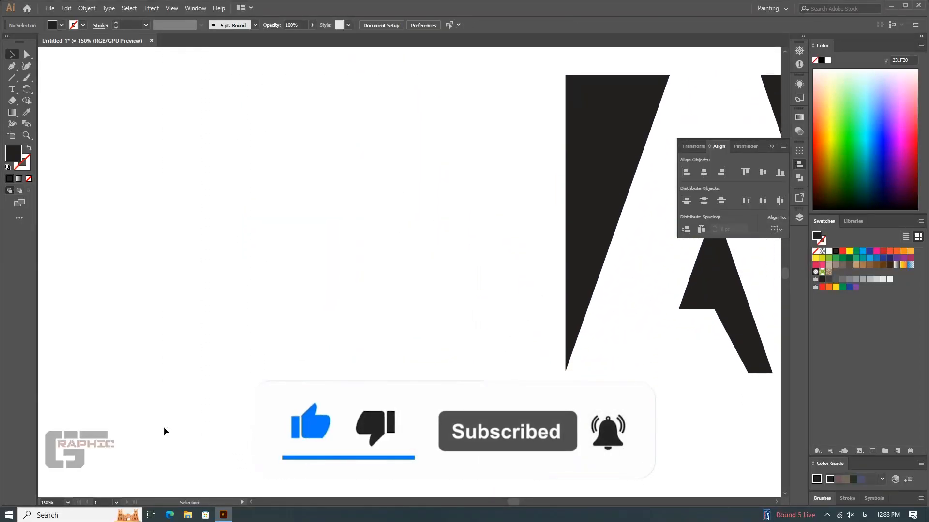
Step: Move the whole logo back onto the artboard and enlarge it to about 490 by 453 pt, roughly centred
key("ctrl+minus")
key("ctrl+minus")
key("ctrl+minus")
left_click_drag(599, 191, 410, 321)
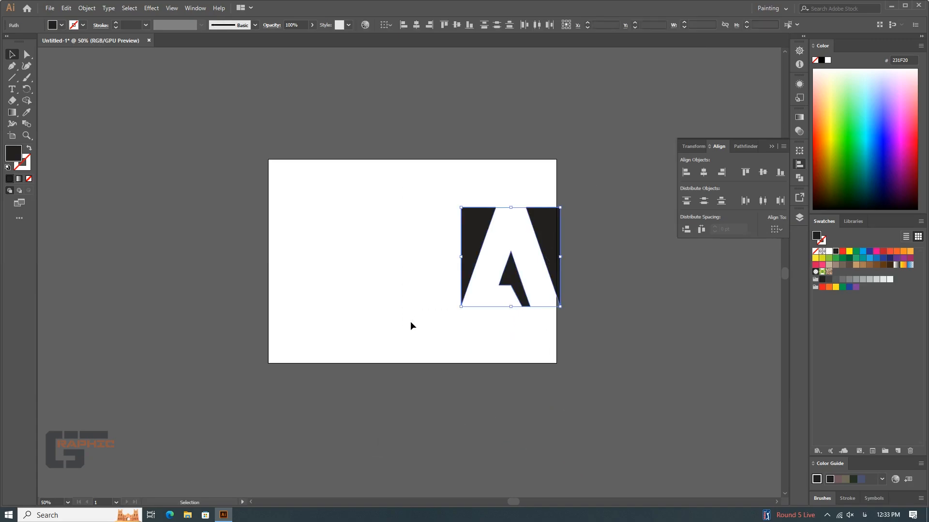
left_click_drag(467, 278, 357, 281)
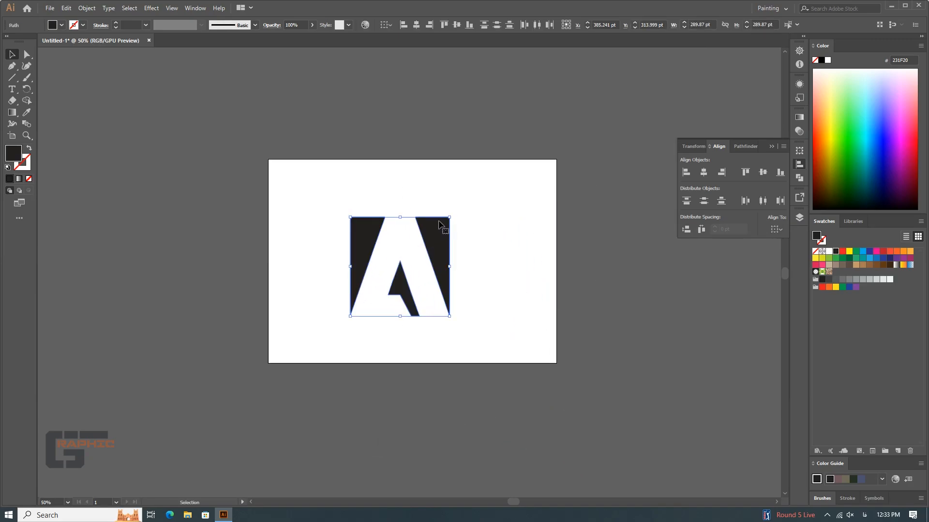
left_click_drag(449, 218, 490, 180)
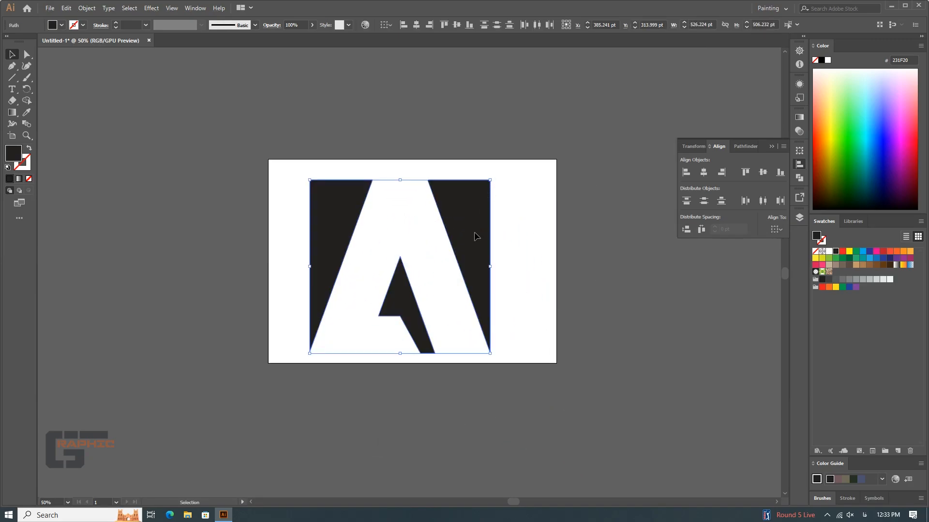
left_click_drag(475, 234, 487, 232)
left_click_drag(504, 182, 497, 188)
left_click(514, 206)
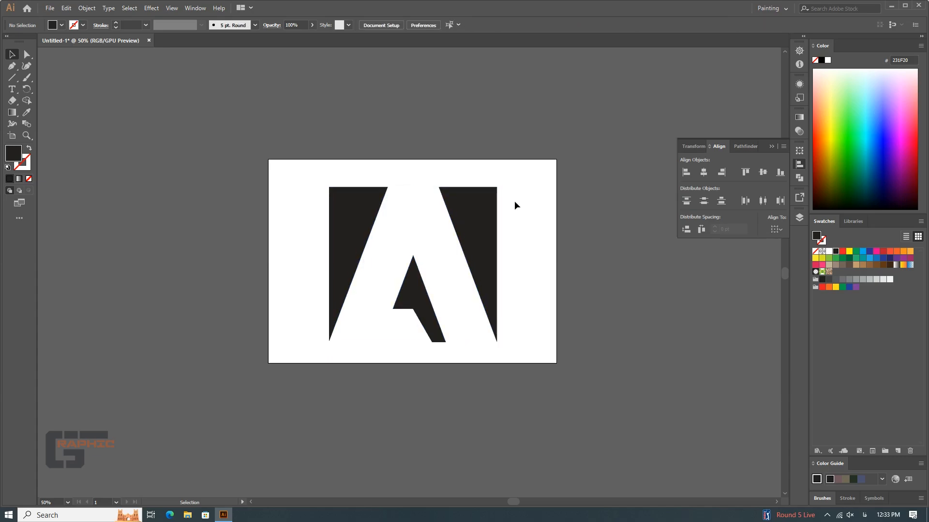
Step: Thicken the inner leg by moving its bottom-left anchor outward to about X 464 pt and adjusting the notch anchor to keep its edges parallel
key("a")
key("ctrl+plus")
key("ctrl+plus")
key("ctrl+plus")
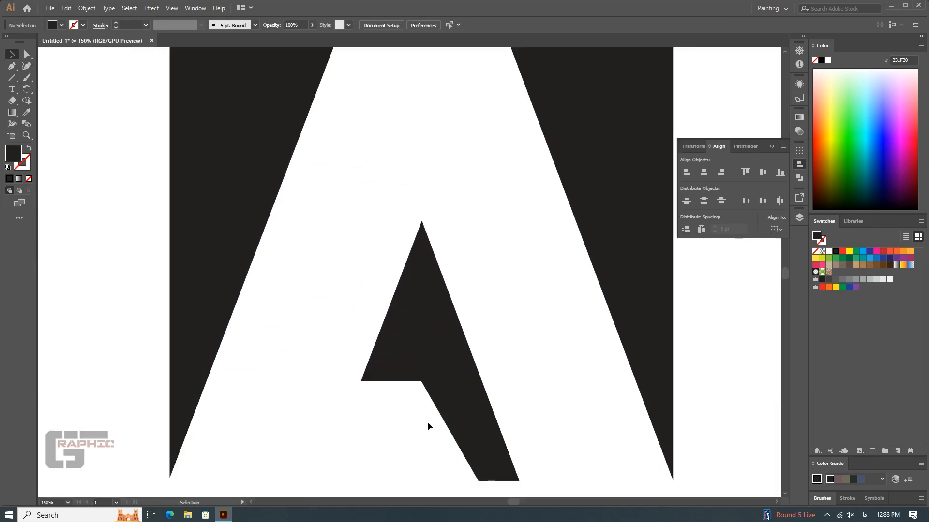
scroll(431, 377, "down", 3)
left_click(447, 348)
key("a")
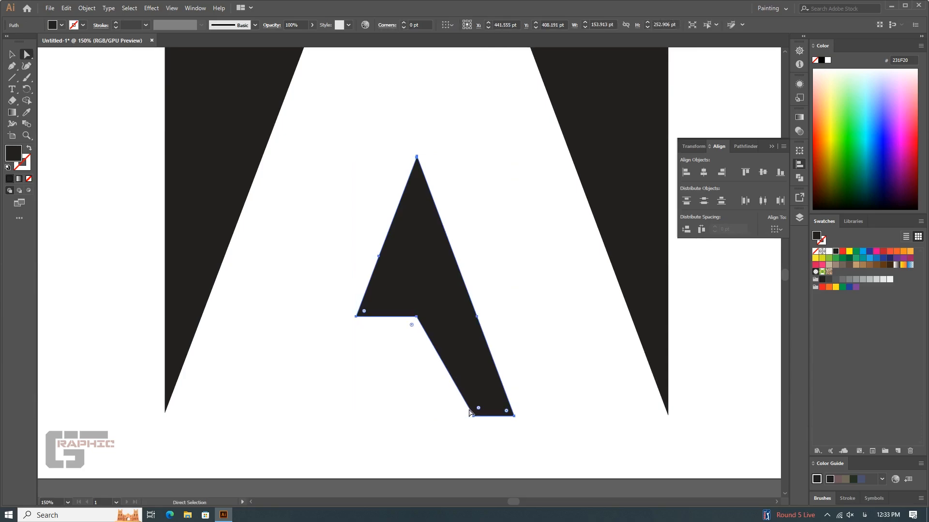
left_click_drag(474, 416, 458, 416)
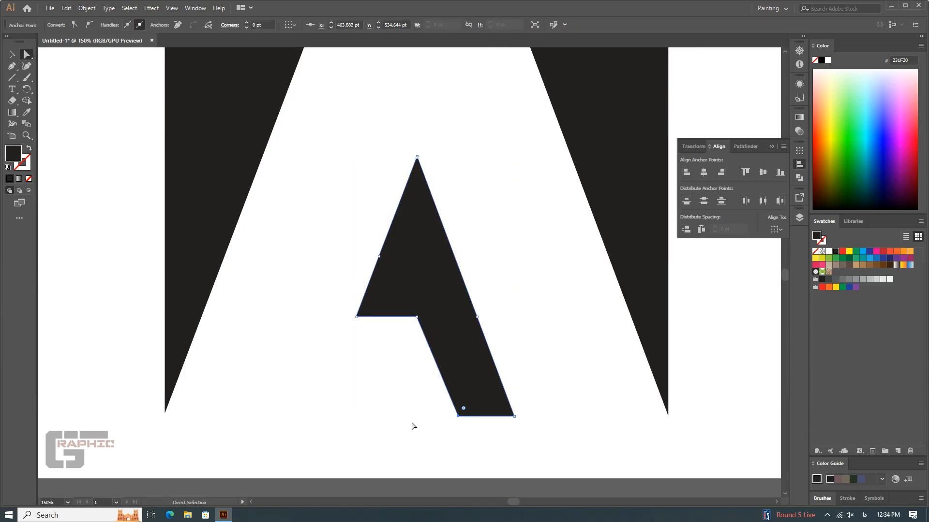
left_click(416, 318)
left_click_drag(417, 320, 420, 316)
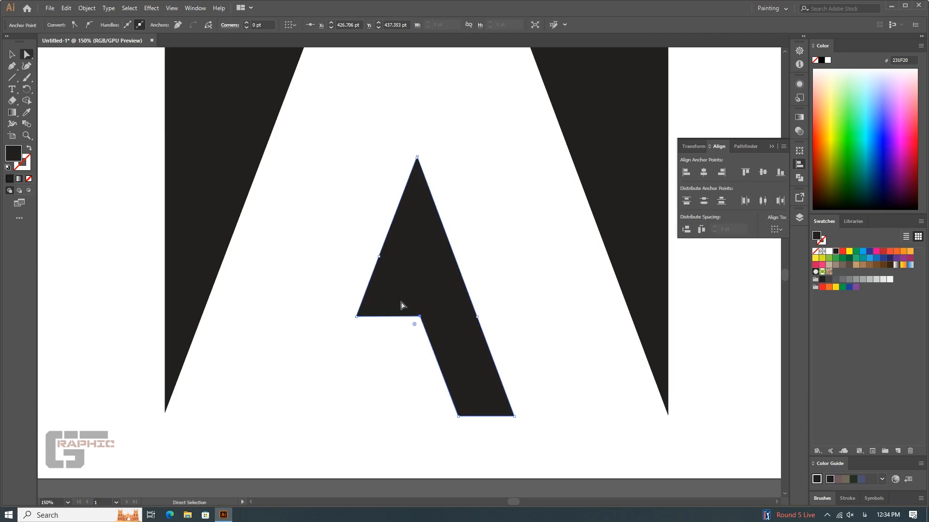
Step: Shift the inner shape's two left anchors outward and delete the redundant anchors midway along its slanted edges
left_click(379, 257)
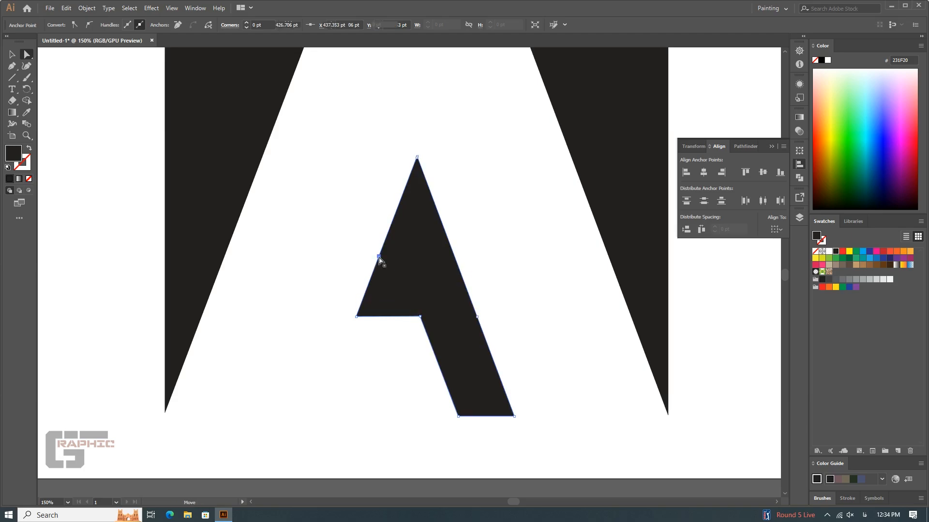
left_click(357, 317, "shift")
left_click_drag(357, 317, 345, 316)
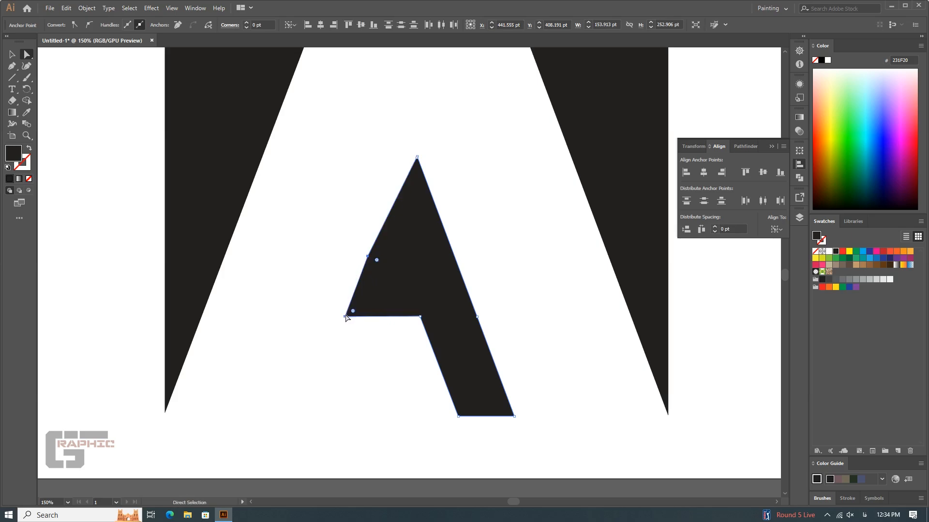
key("minus")
left_click(367, 257)
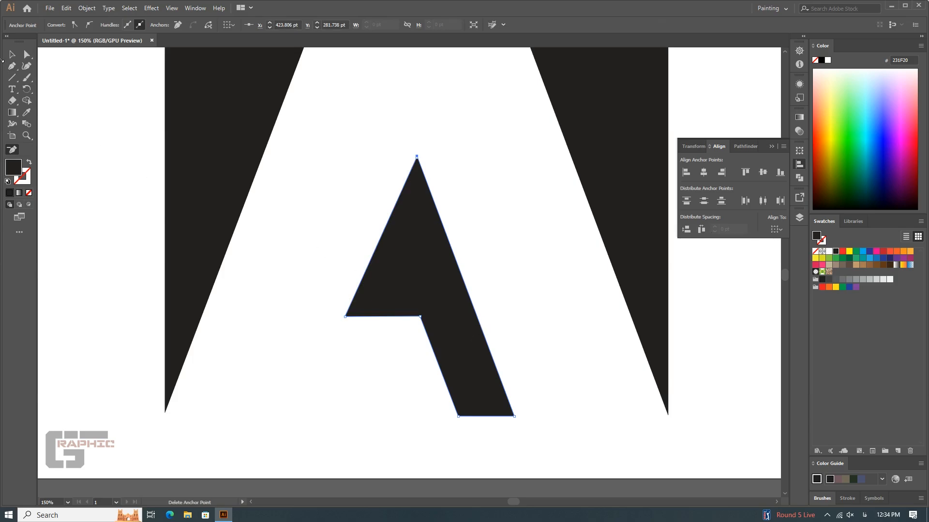
left_click(12, 54)
left_click(582, 194)
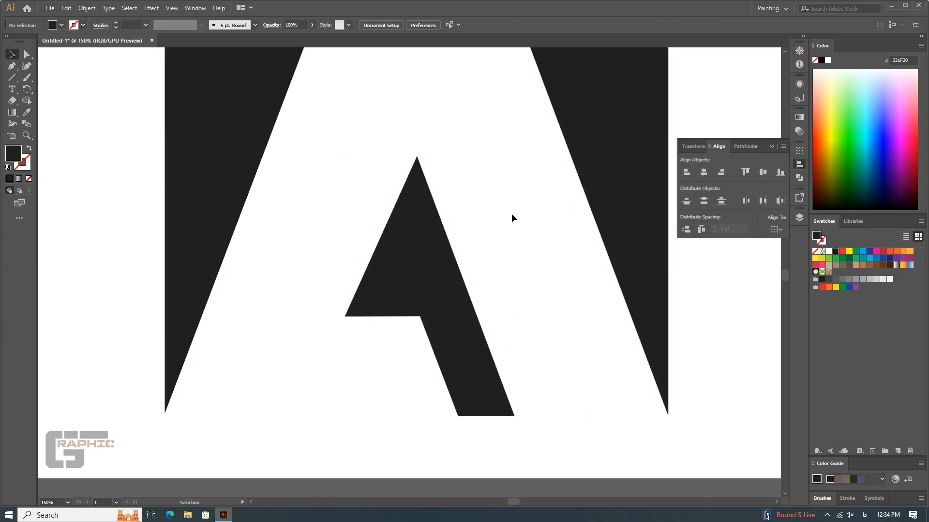
Step: Fill all the logo shapes with red ED1C24
key("ctrl+0")
key("ctrl+minus")
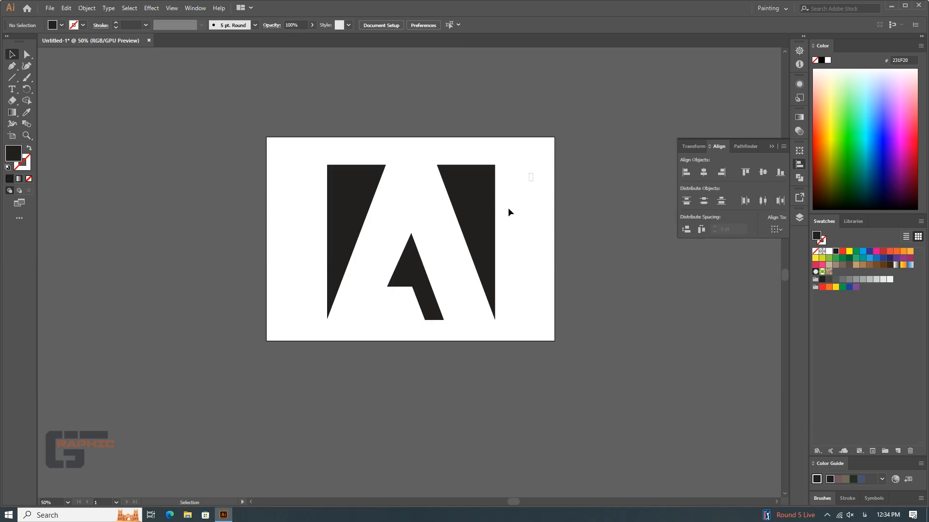
key("ctrl+a")
left_click(842, 251)
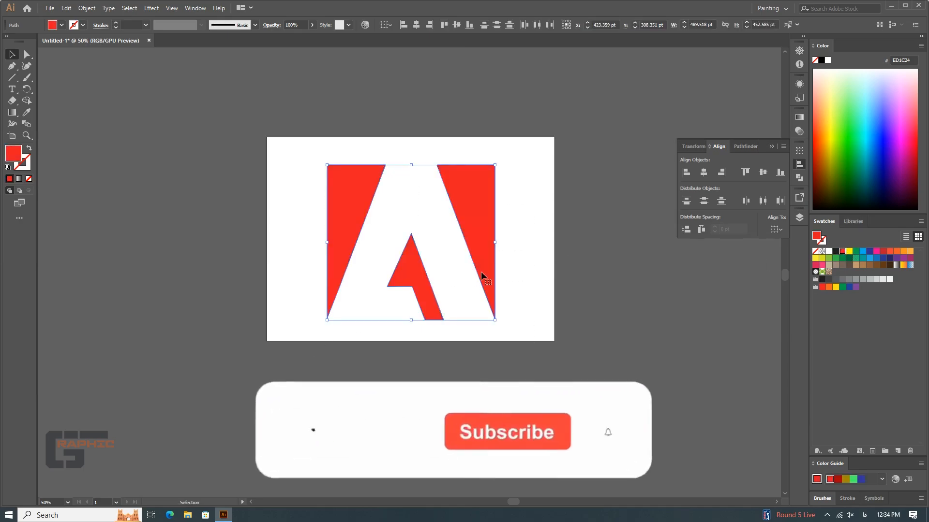
left_click(350, 350)
Step: Nudge the right and left side shapes inward by 20 pt each to narrow the letter A
left_click(479, 240)
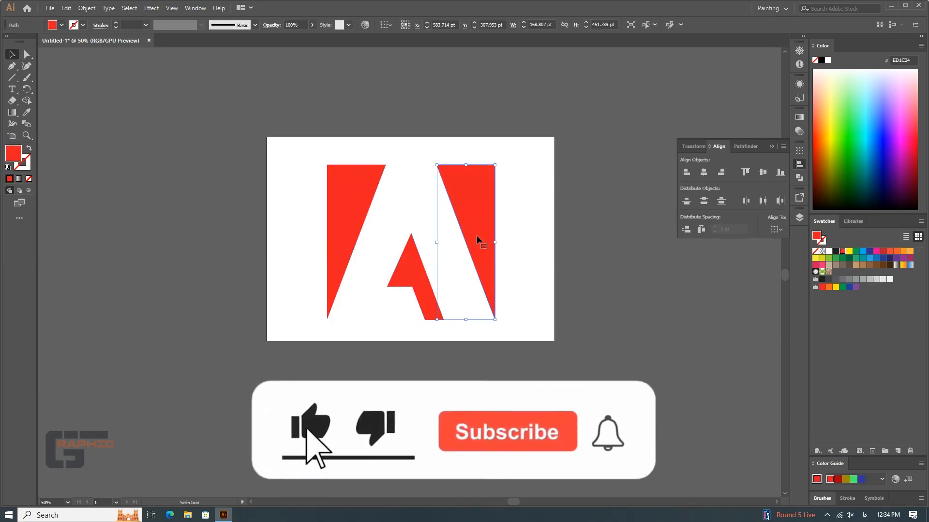
key("shift+Left")
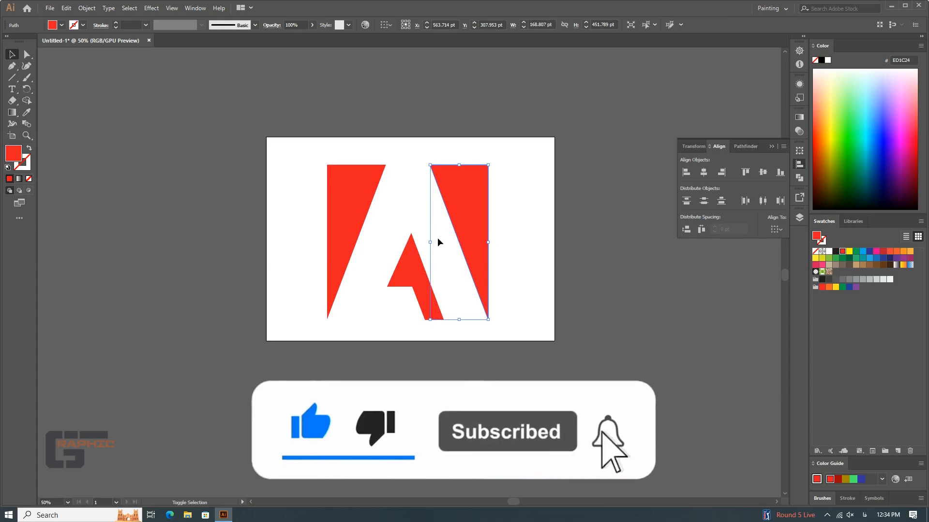
left_click(334, 202)
key("shift+Right")
key("shift+Right")
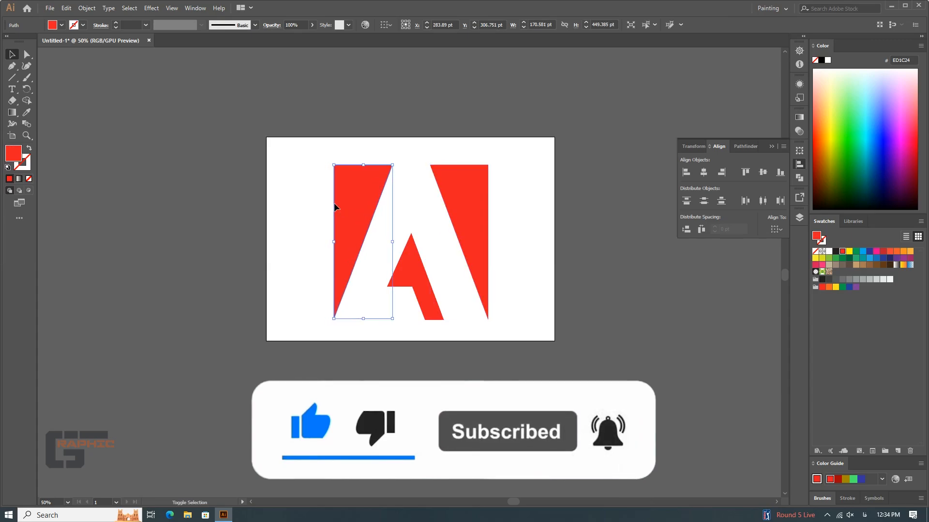
left_click(422, 201)
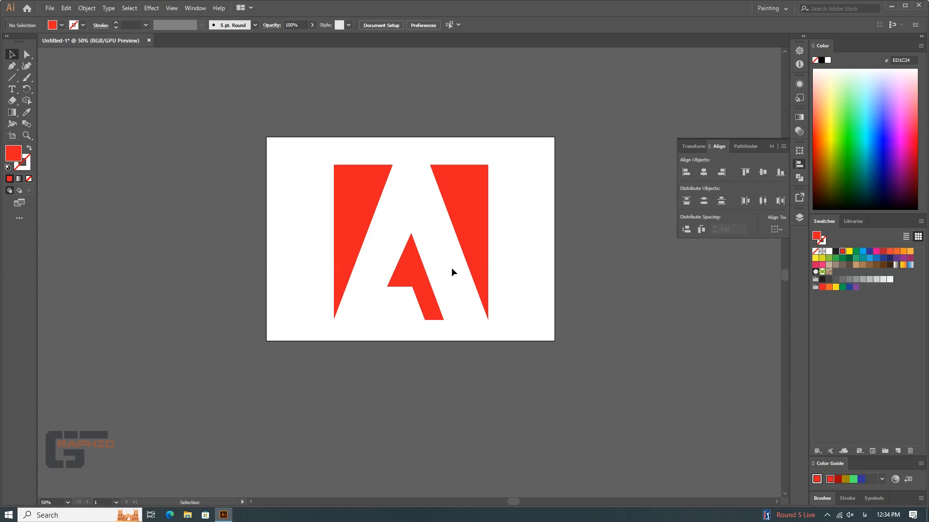
Step: Try rounding the inner shape's corners with a radius of about 25.6 pt, and undo the rounding
left_click(417, 276)
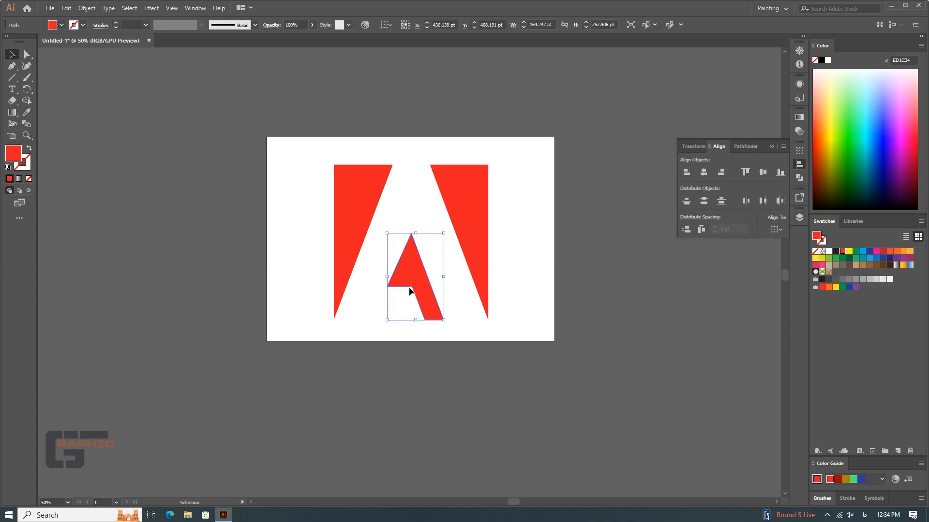
key("a")
left_click_drag(408, 293, 403, 301)
left_click(498, 319)
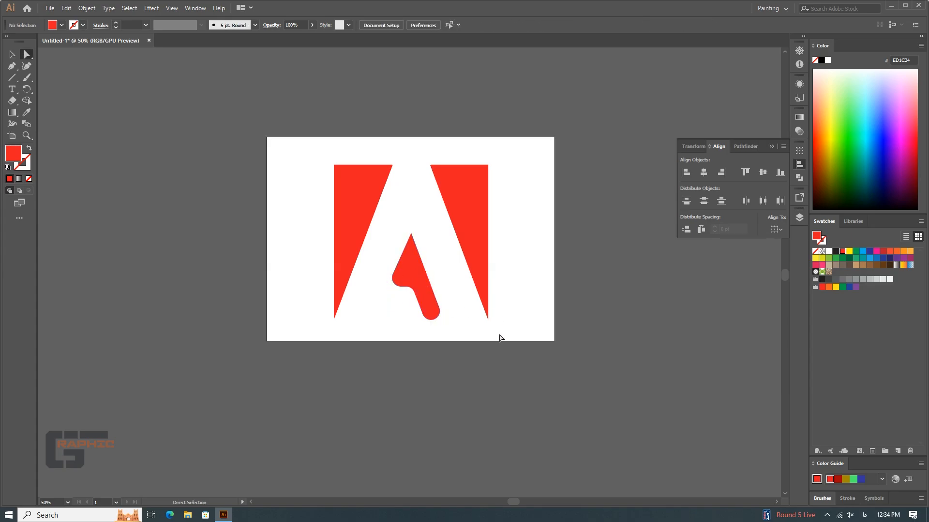
left_click(399, 277)
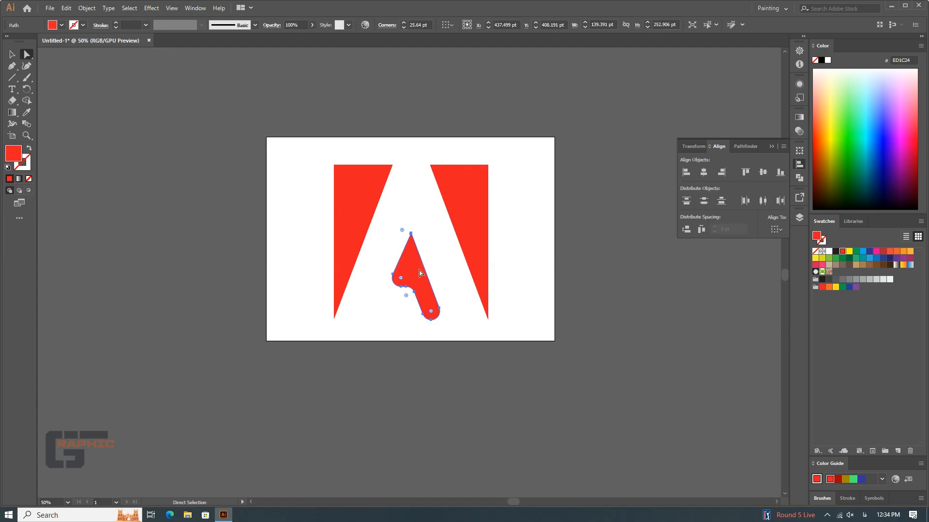
key("ctrl+z")
Step: Try rounding the corners of all three logo shapes together by about 18.4 pt, undo it and deselect everything
left_click(452, 227, "shift")
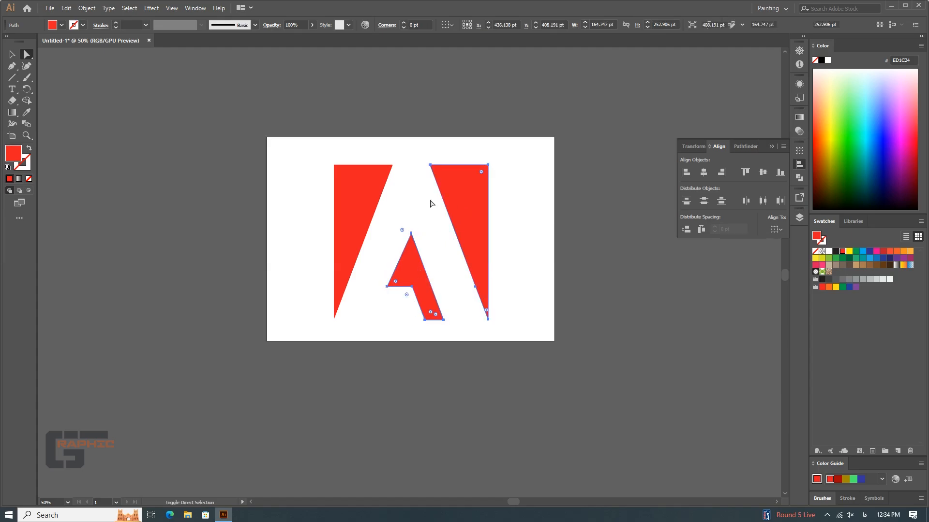
left_click(357, 198, "shift")
left_click_drag(340, 172, 343, 183)
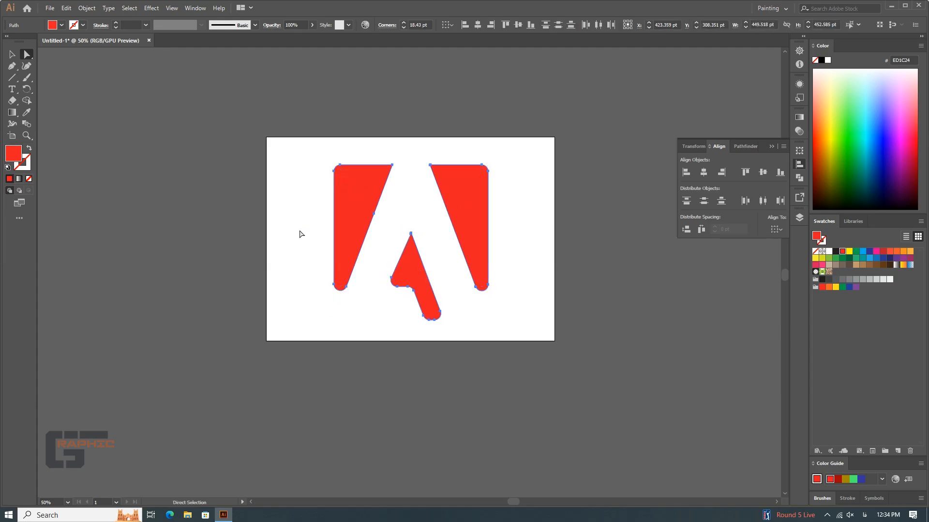
left_click(301, 263)
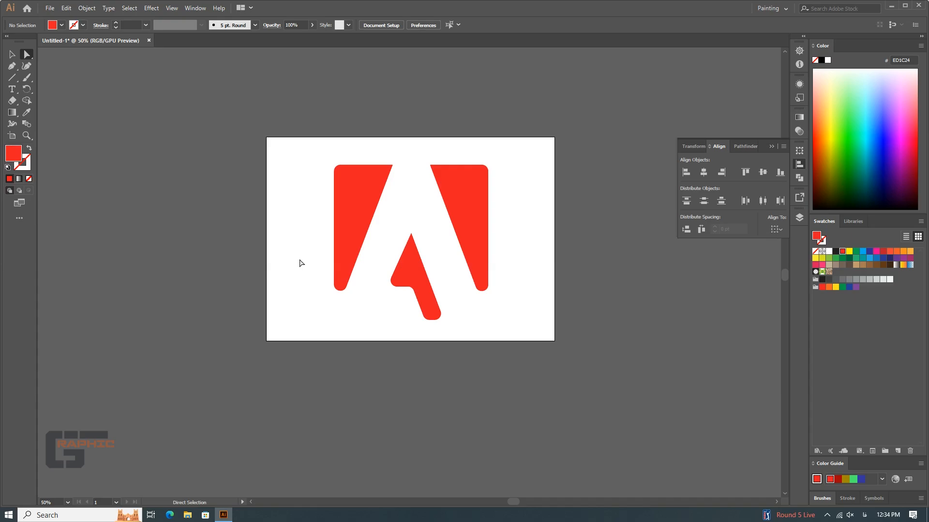
key("ctrl+z")
key("ctrl+z")
left_click(491, 376)
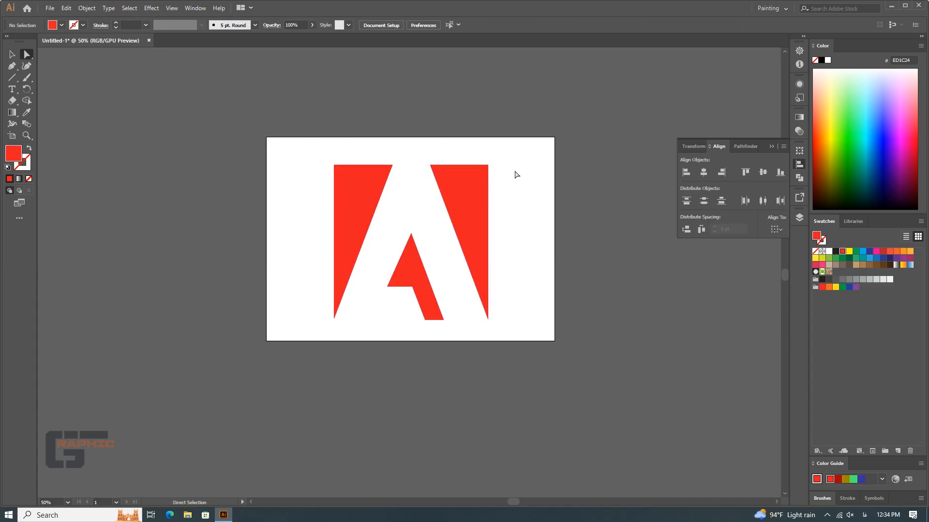